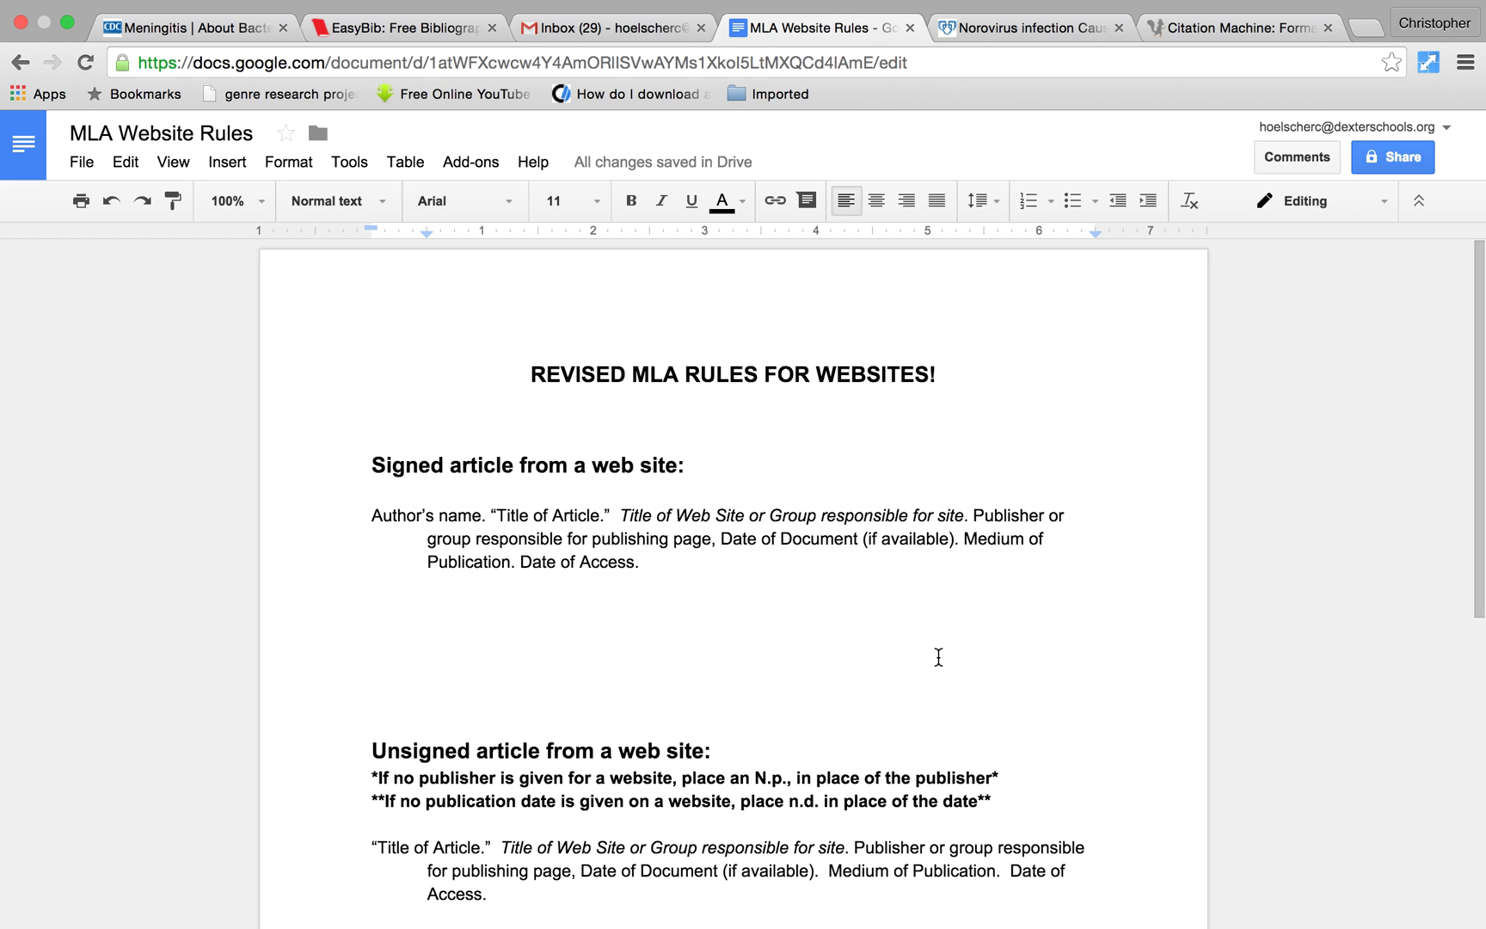
Step: Delete the existing "Bacterial Meningitis" sample citation below the unsigned-article format
type("\"Bacterial Meningitis.\" Centers for Disease Control and Prevention.Centers for Disease Control and Prevention, 1 Apr. 2015. Web. 1 Dec. 2015.")
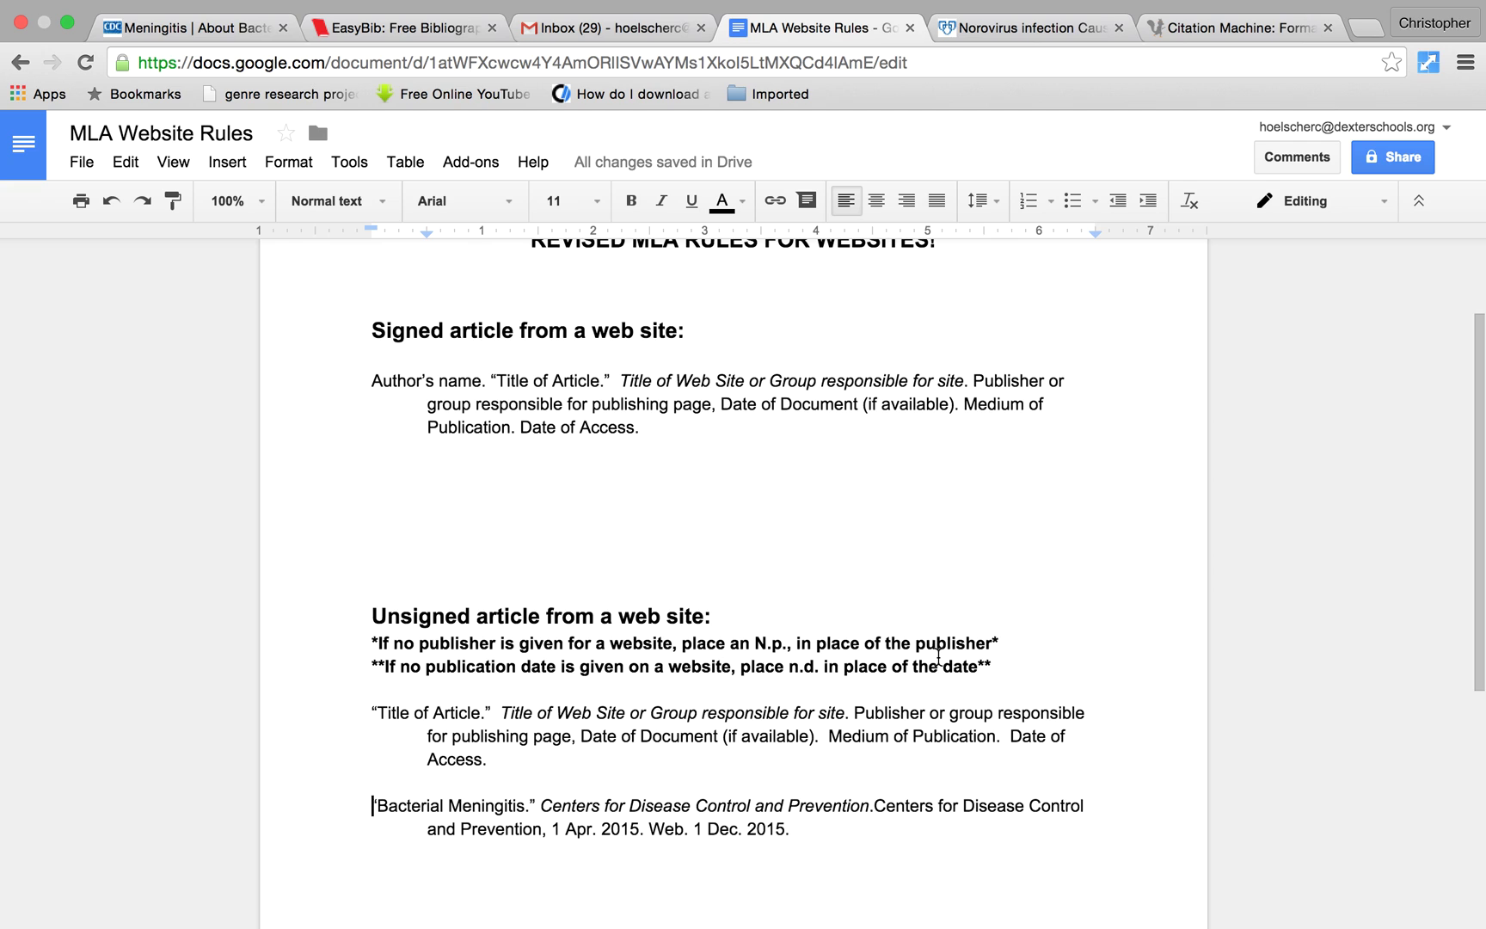
left_click_drag(790, 828, 371, 806)
key("BackSpace")
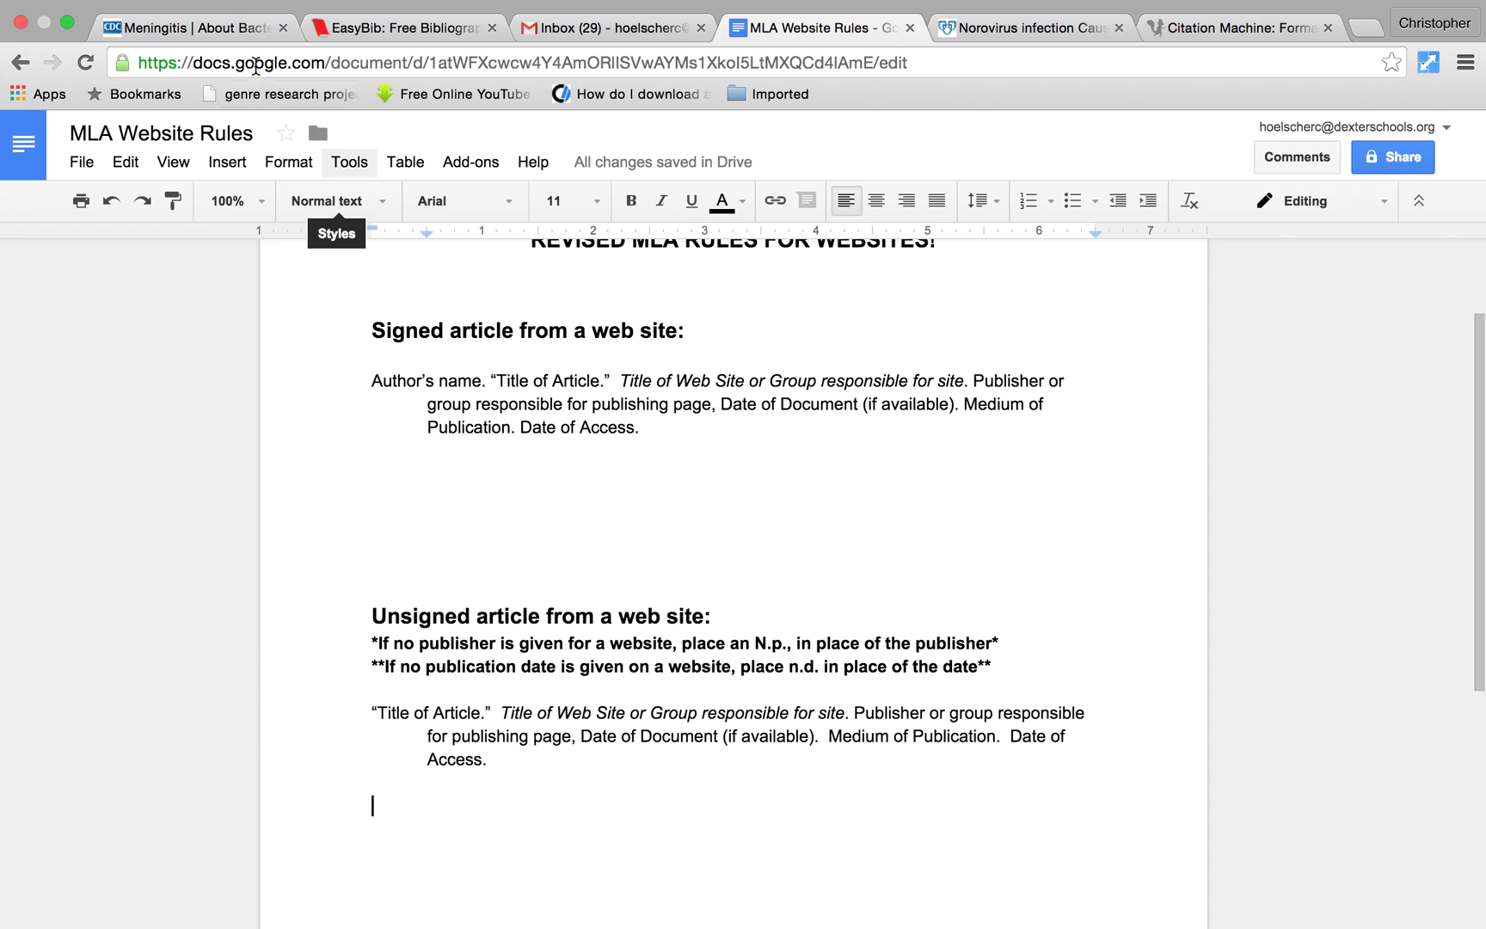
Step: Examine the CDC Bacterial Meningitis page for an author and article title, comparing it with the unsigned-article format
left_click(195, 26)
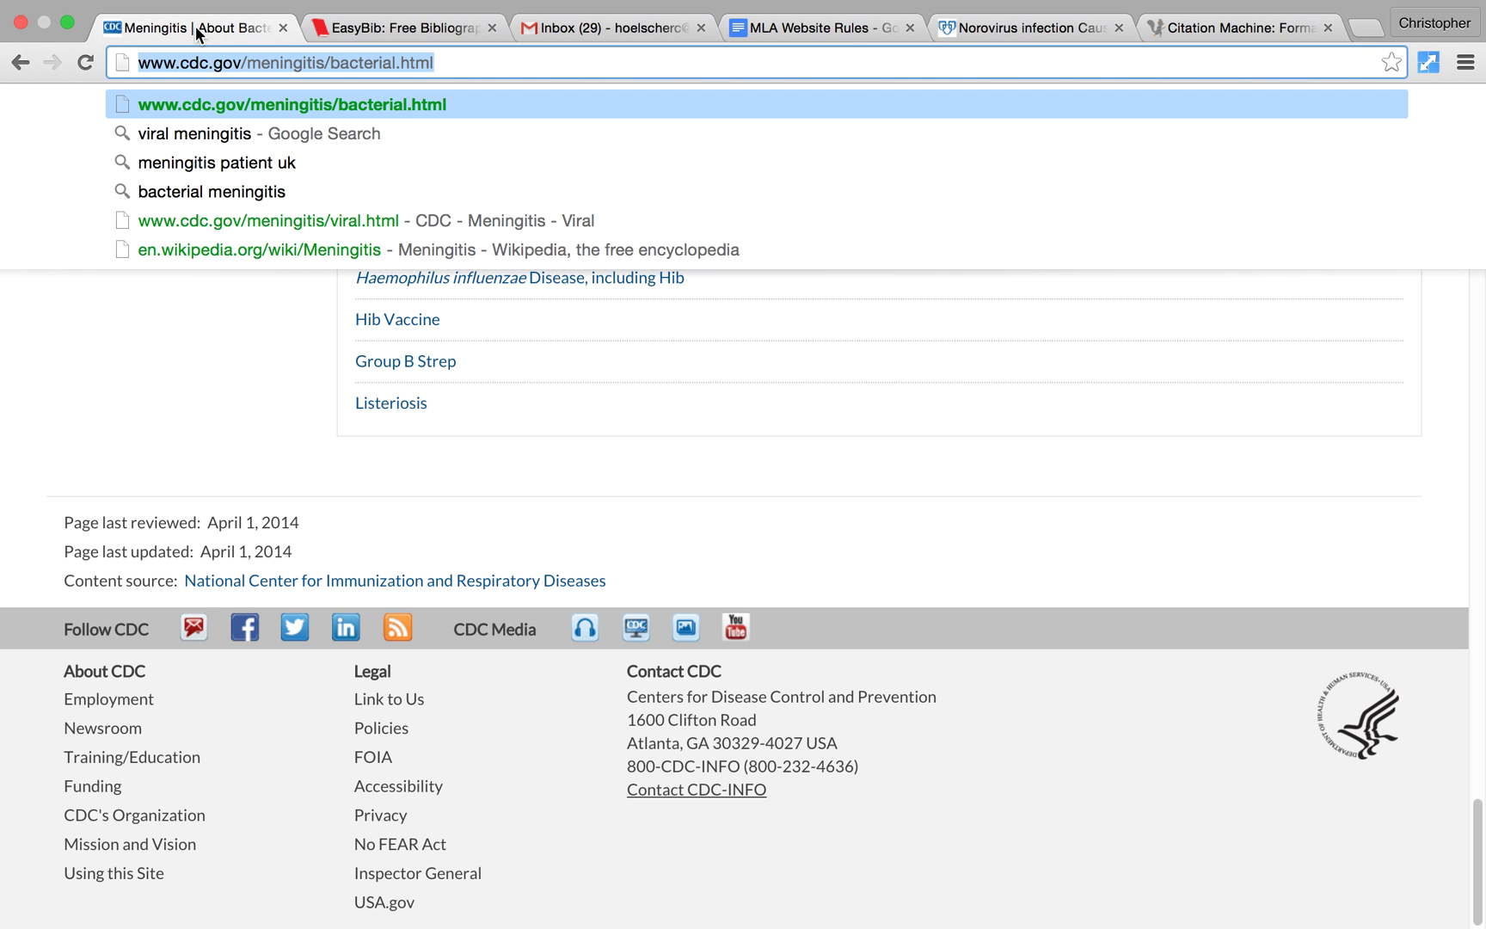
left_click(182, 398)
scroll(639, 468, "up", 5)
scroll(639, 462, "up", 20)
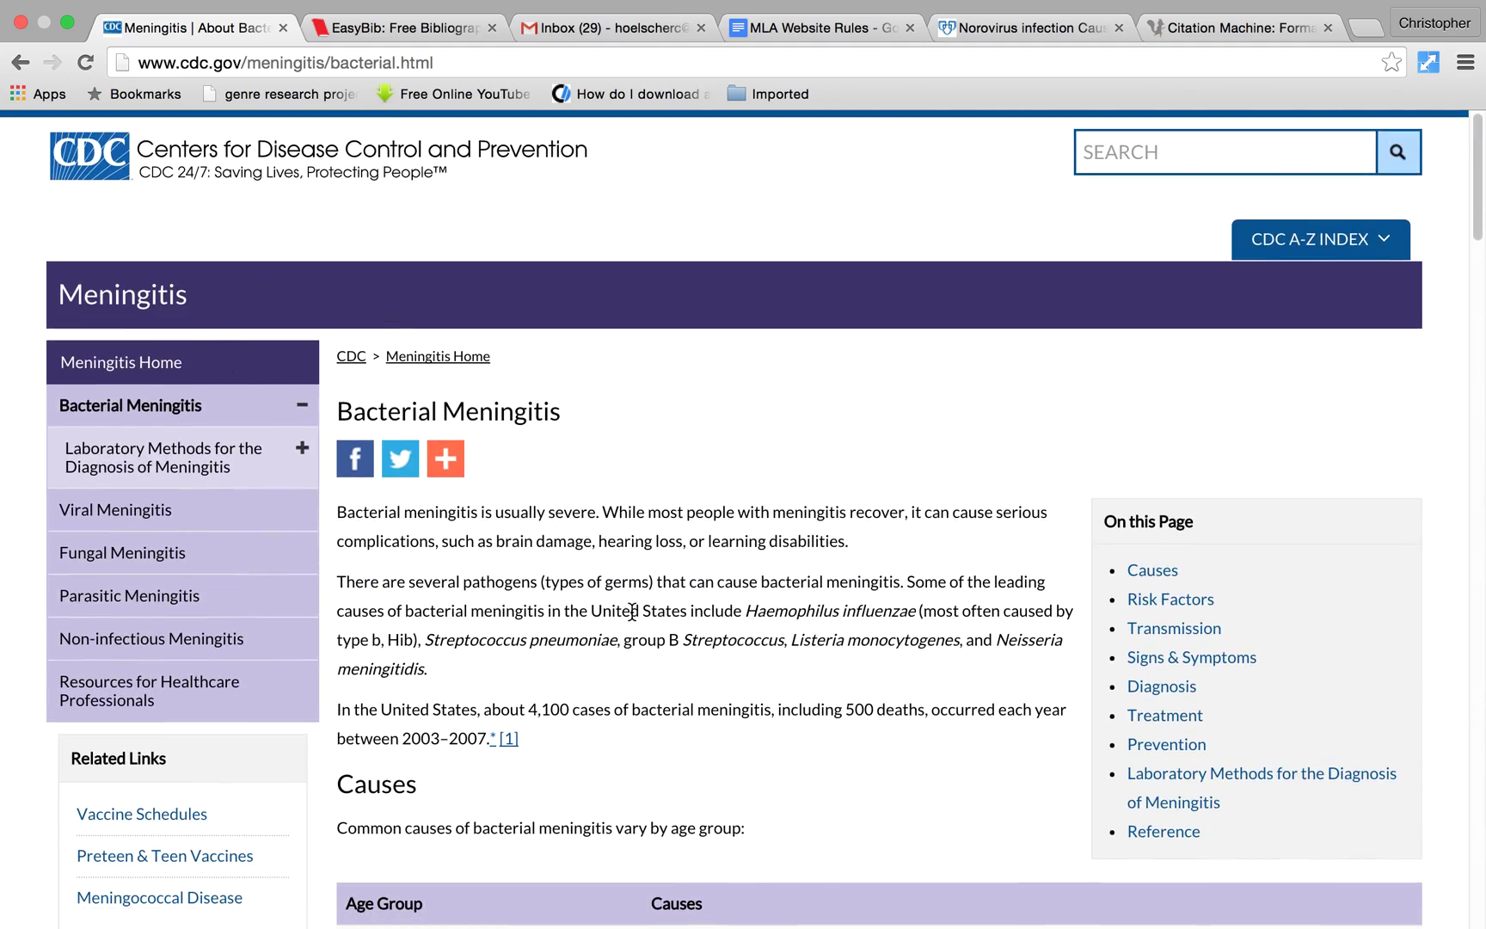
scroll(632, 612, "down", 15)
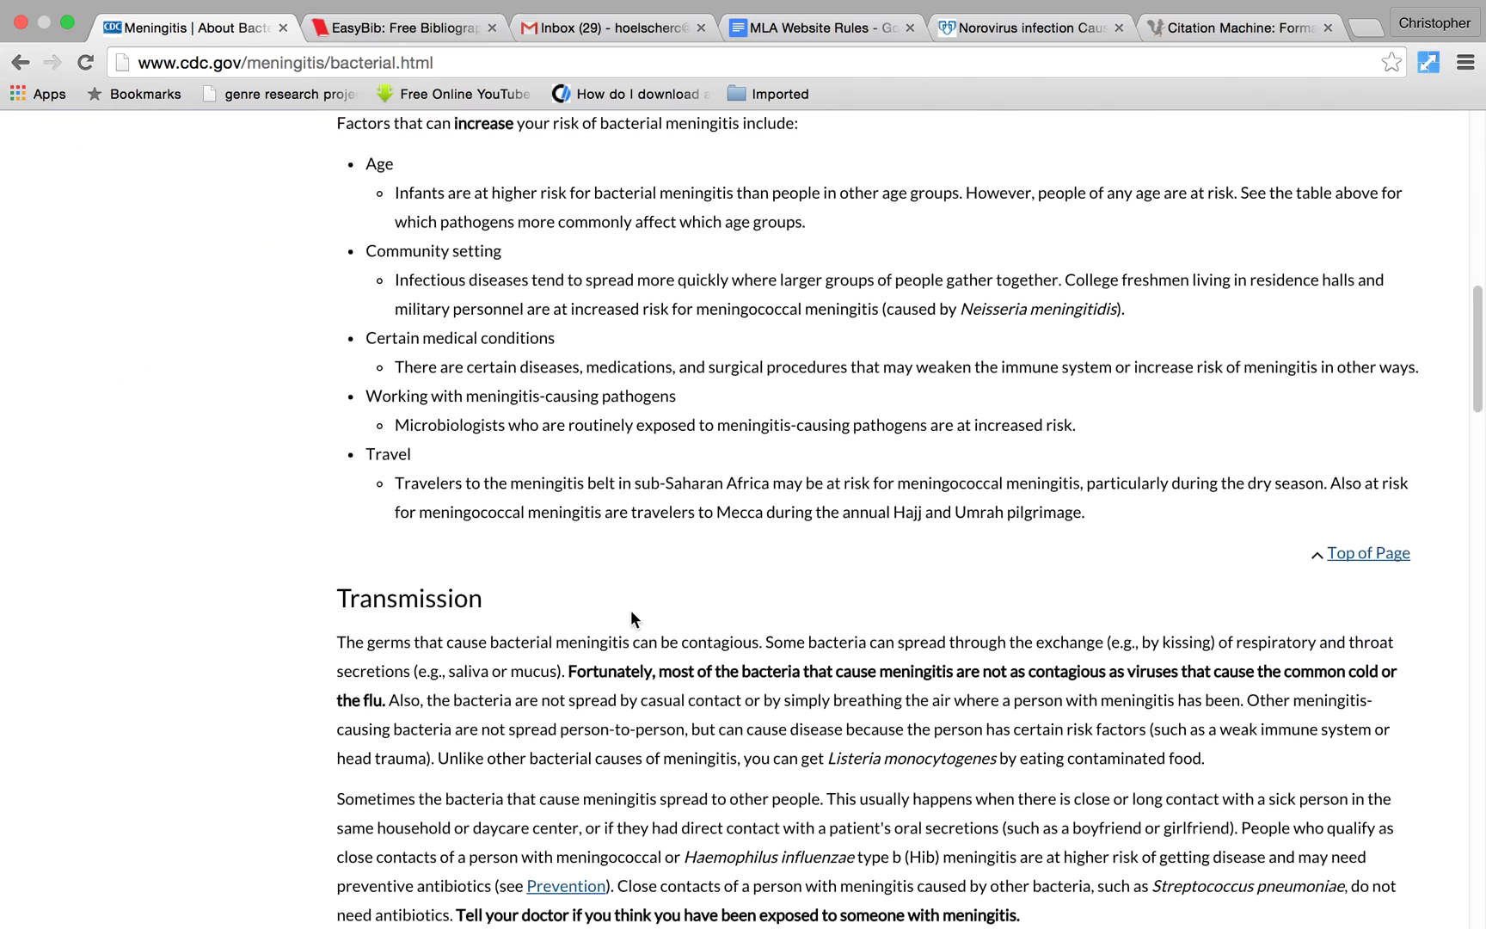
scroll(632, 612, "up", 15)
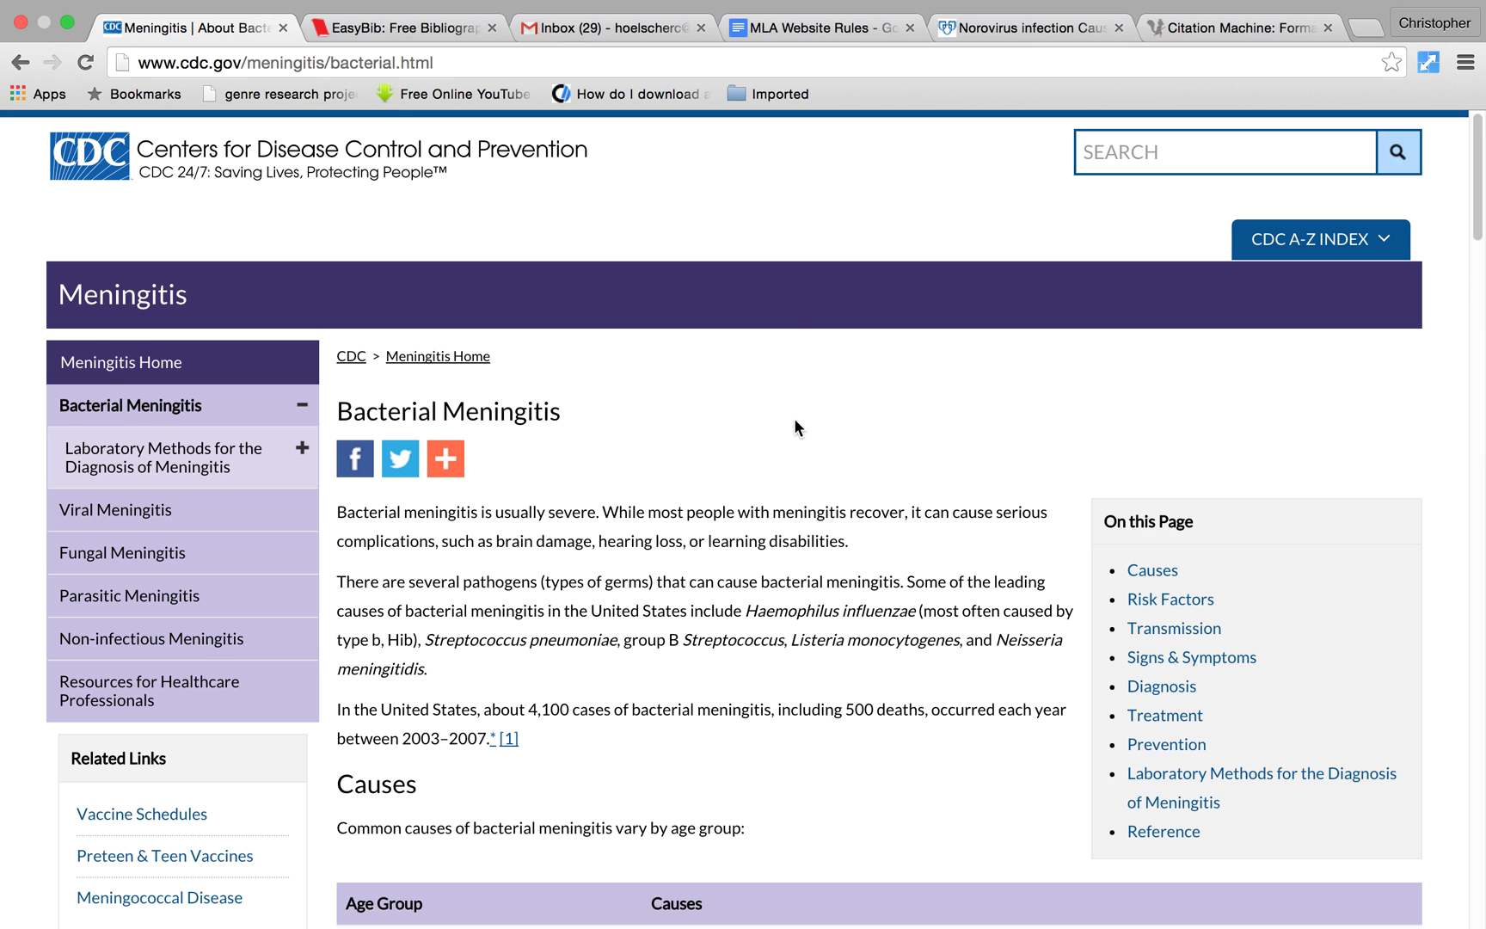
left_click(787, 32)
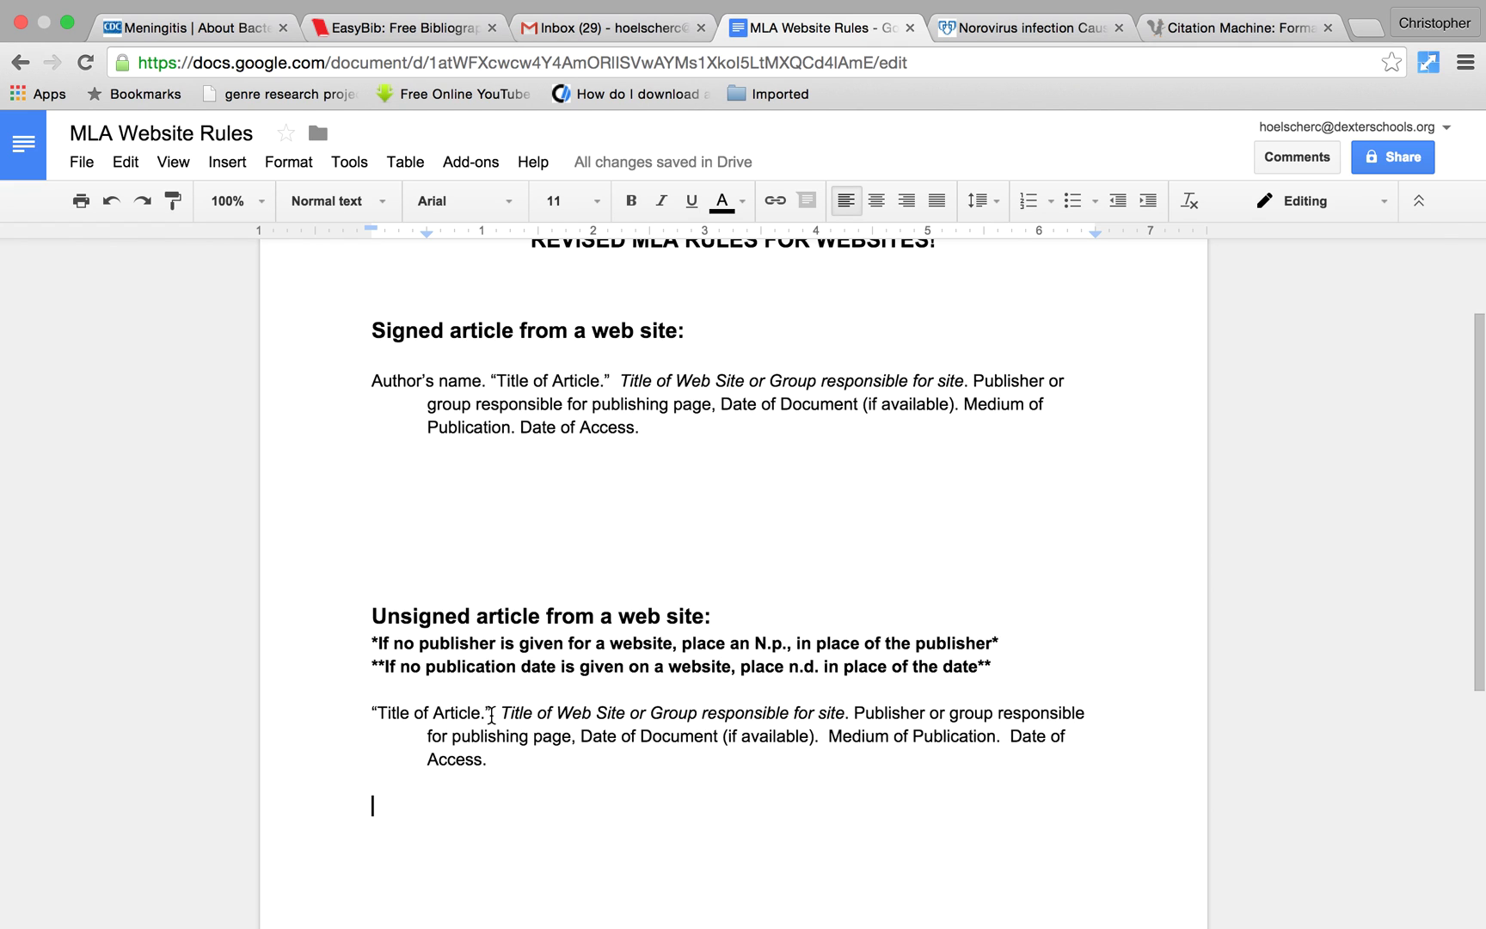
left_click(227, 30)
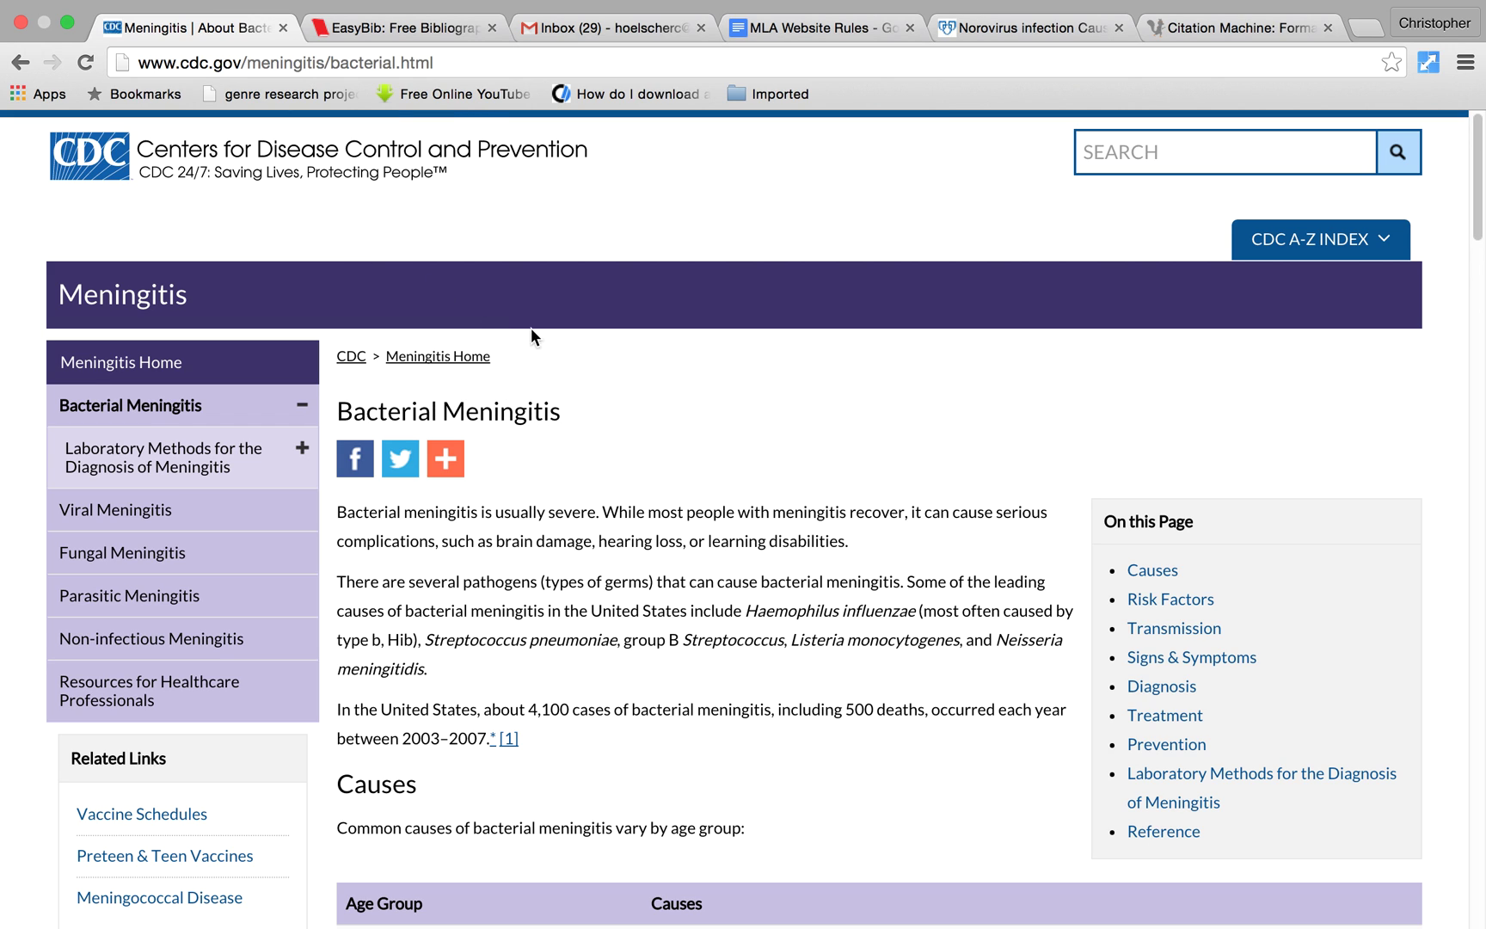
Step: Start the citation below the unsigned-article format with the quoted article title “Bacterial Meningitis.”
left_click(778, 29)
type("\"")
type("Bac")
type("terial")
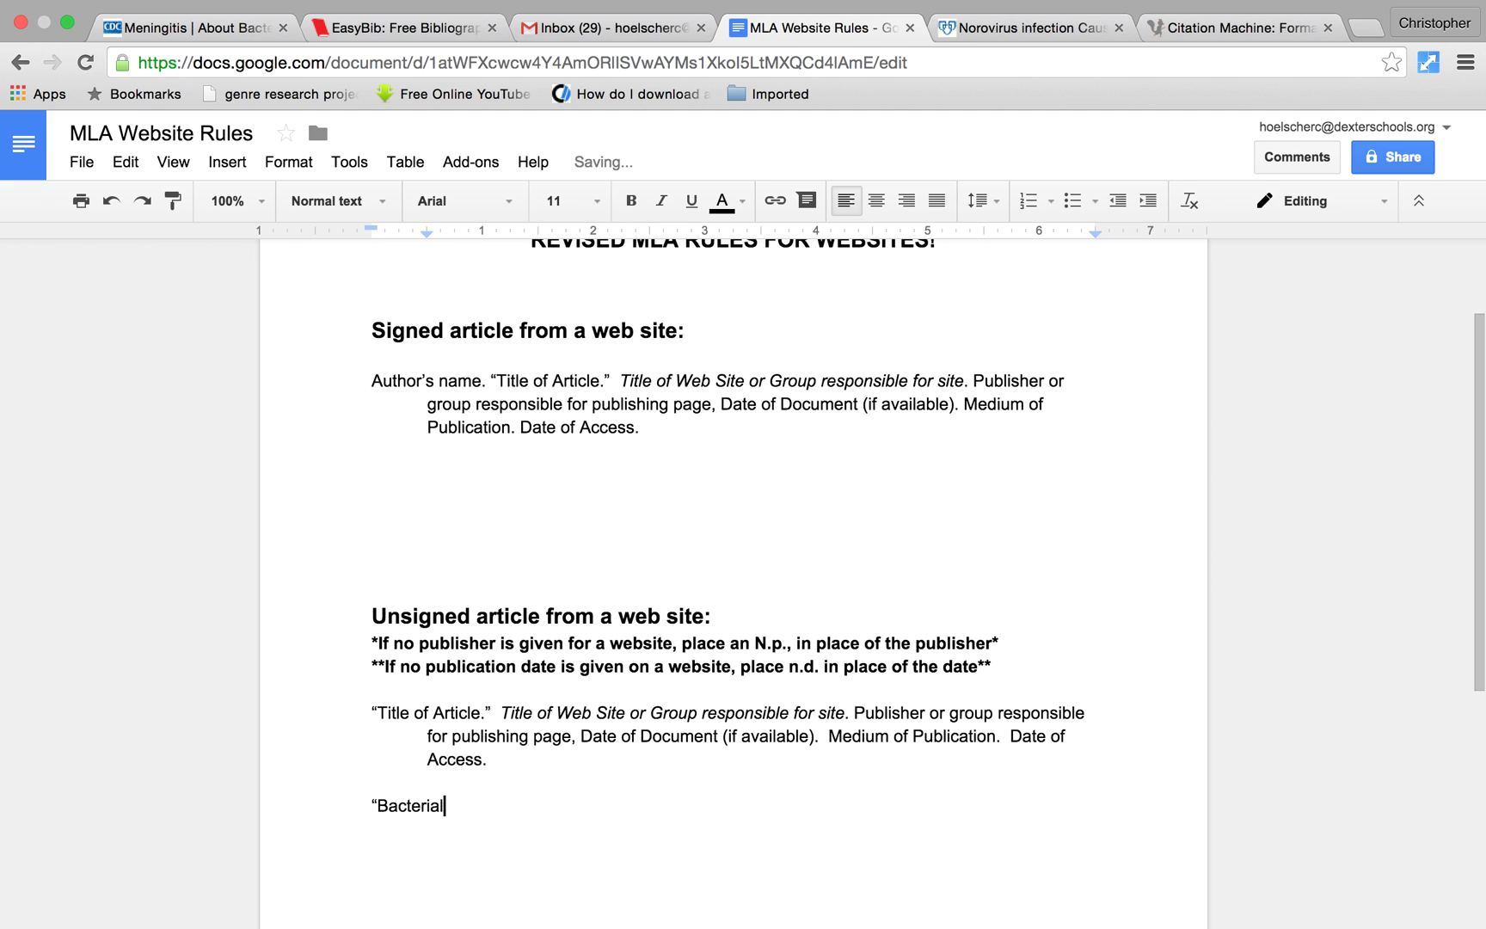
type(" Meningitis.”")
Step: Add the website title "Centers for Disease Control and Prevention" in italics after the article title, ending with a non-italic period
left_click_drag(500, 714, 849, 716)
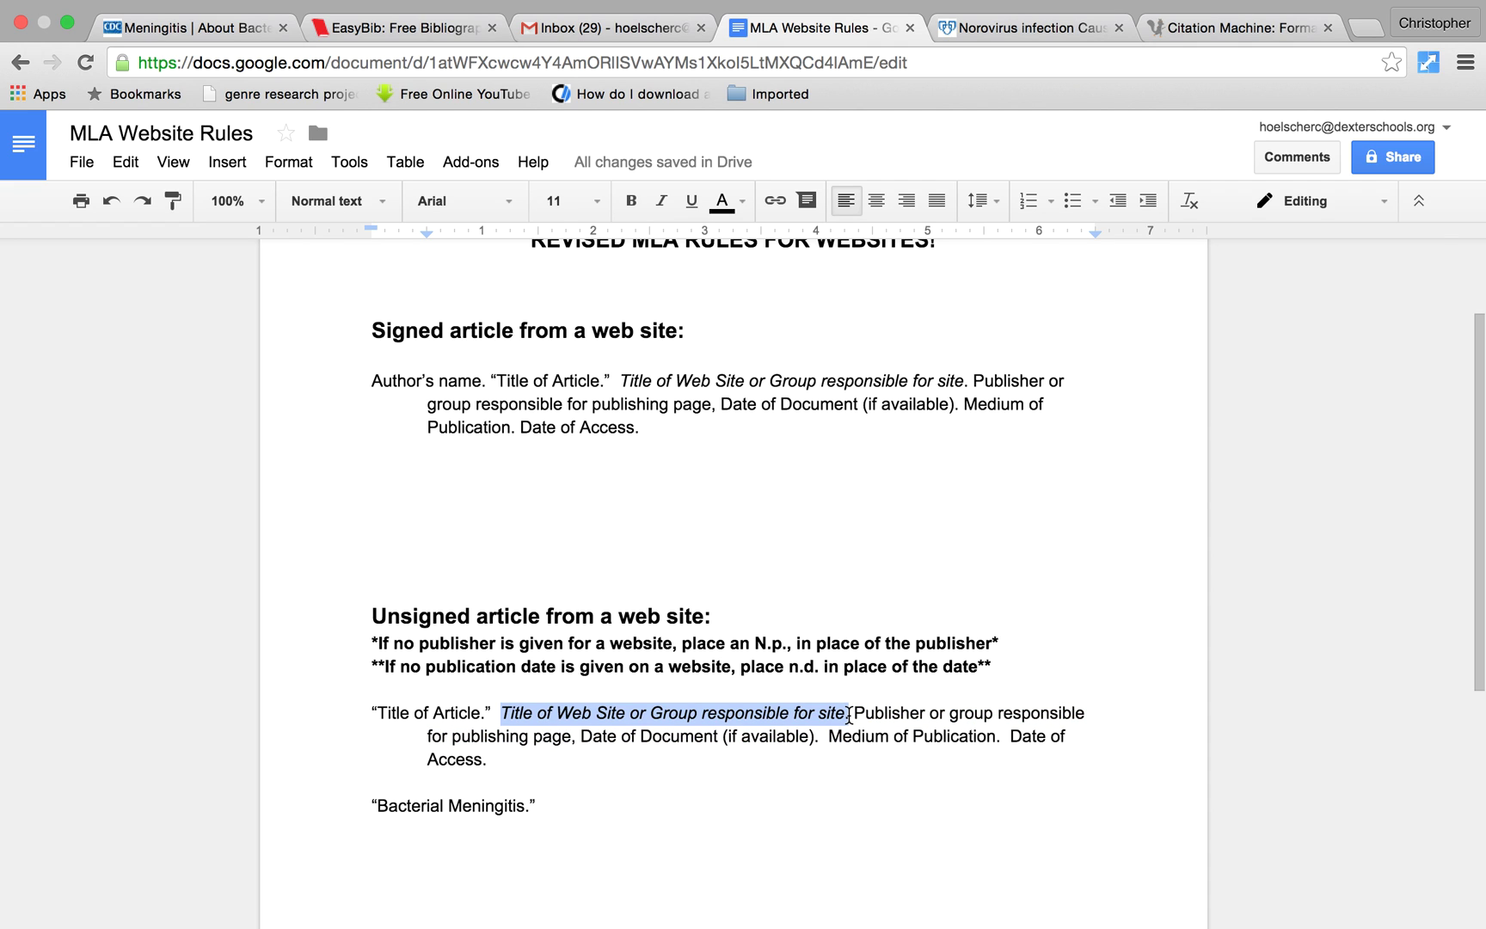
left_click(173, 28)
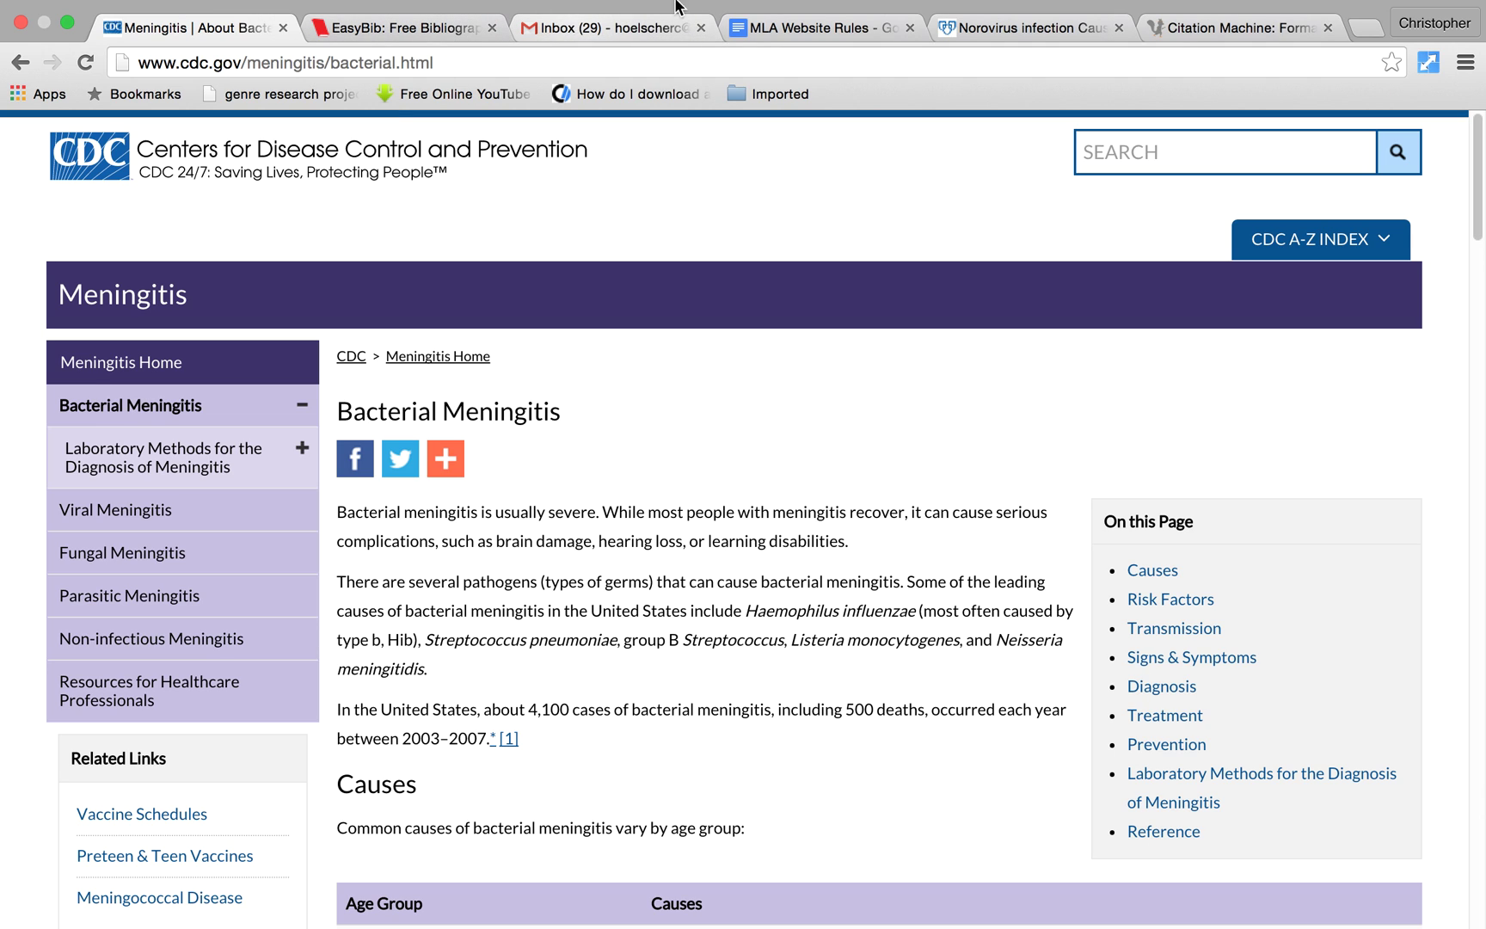
left_click(779, 30)
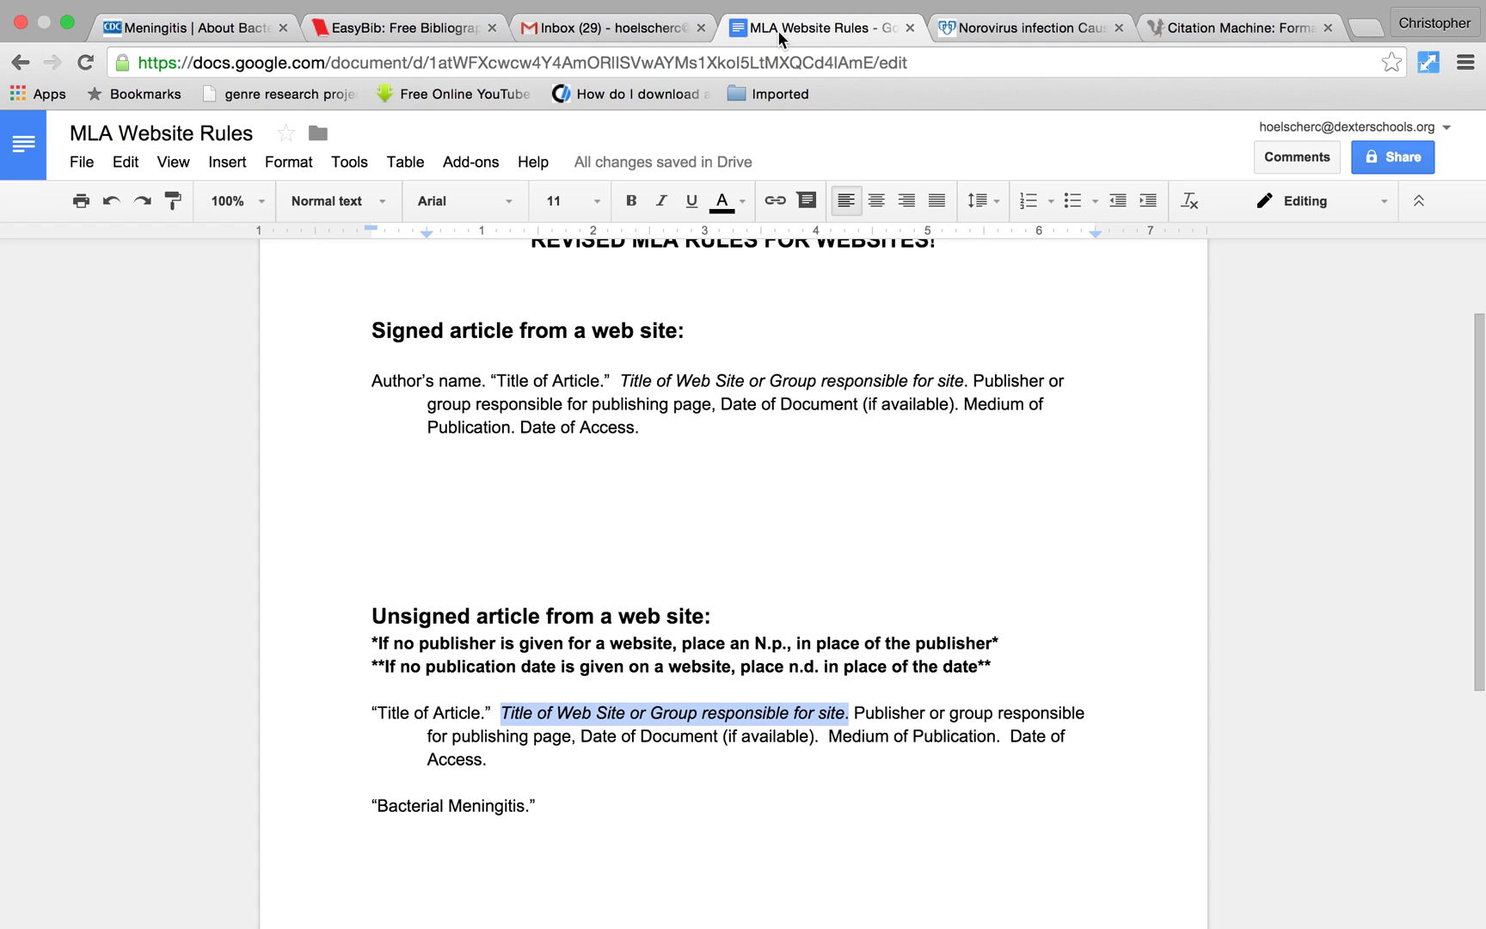
left_click(574, 799)
key("ctrl+i")
type("Centers")
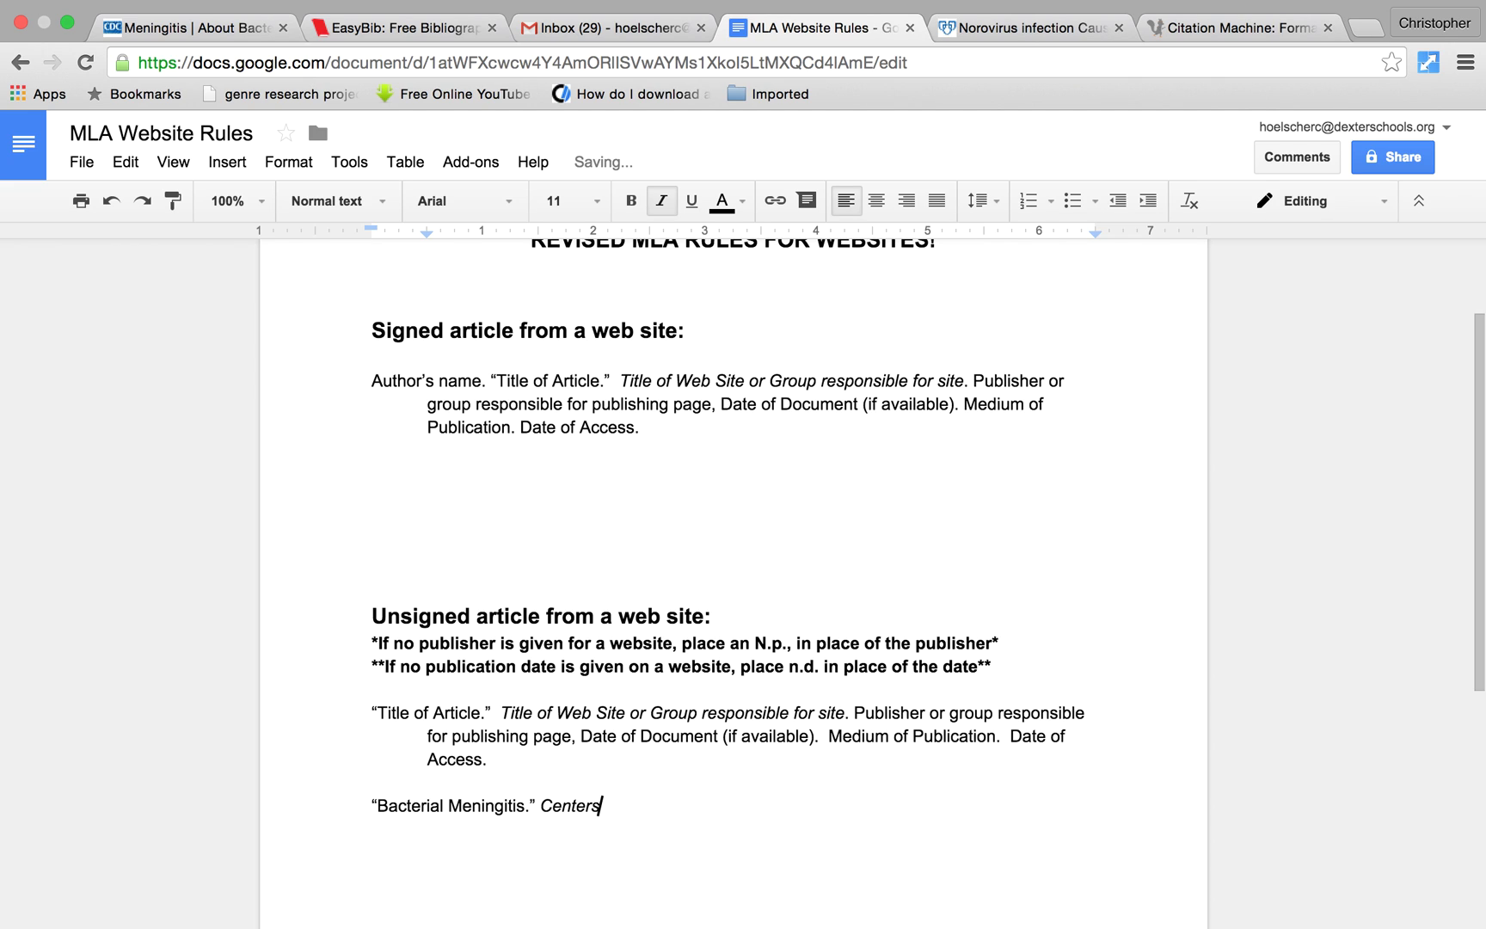
type(" for Disease Control and Pr")
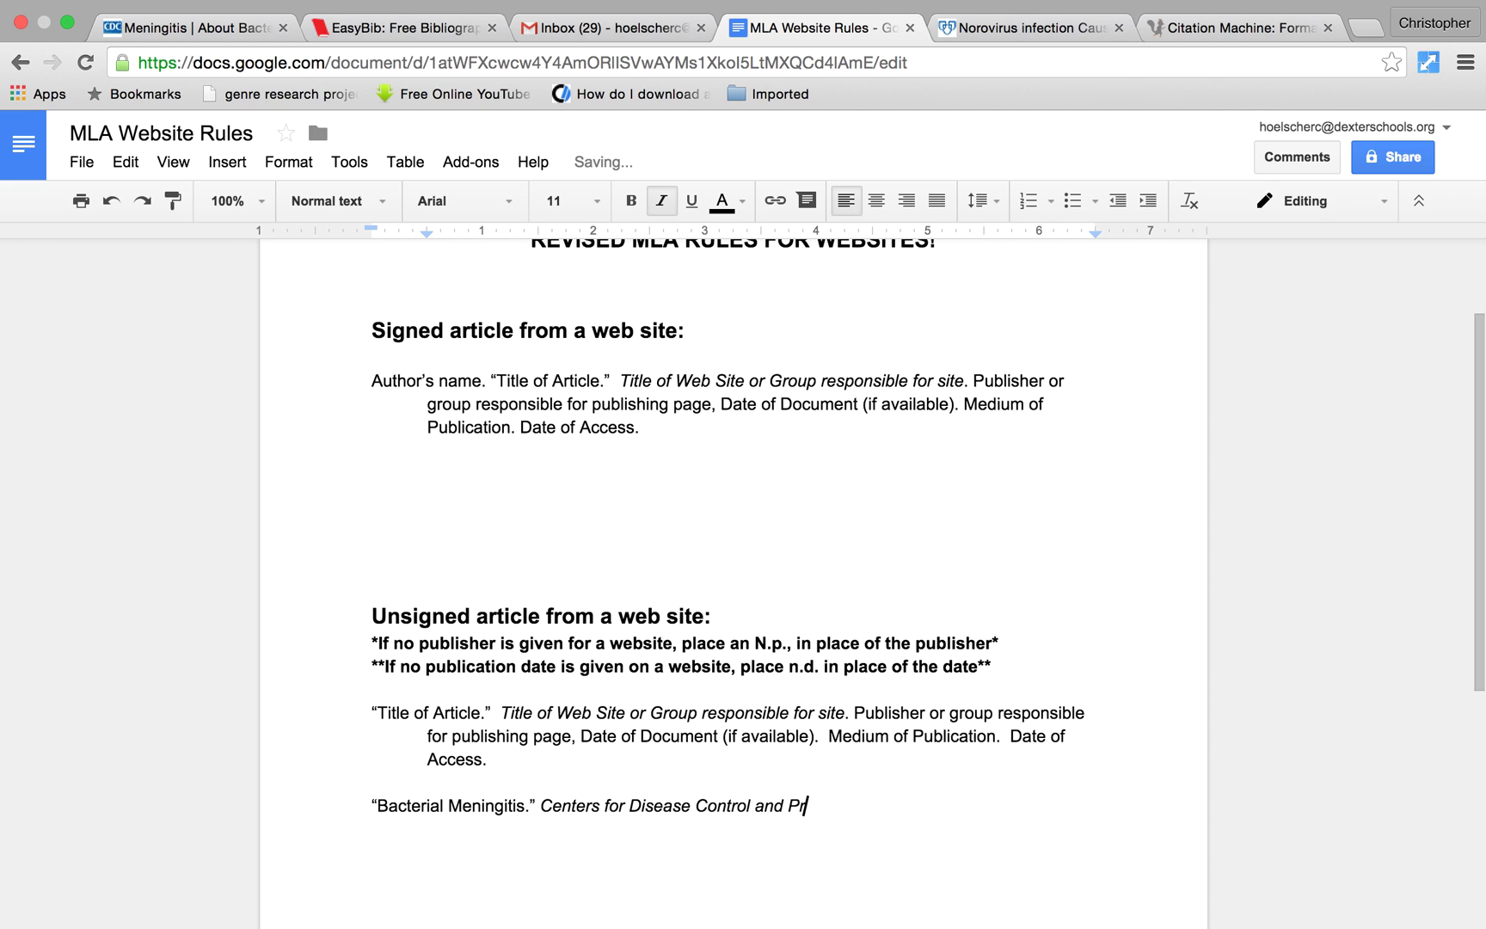
type("evention")
key("ctrl+i")
type(".")
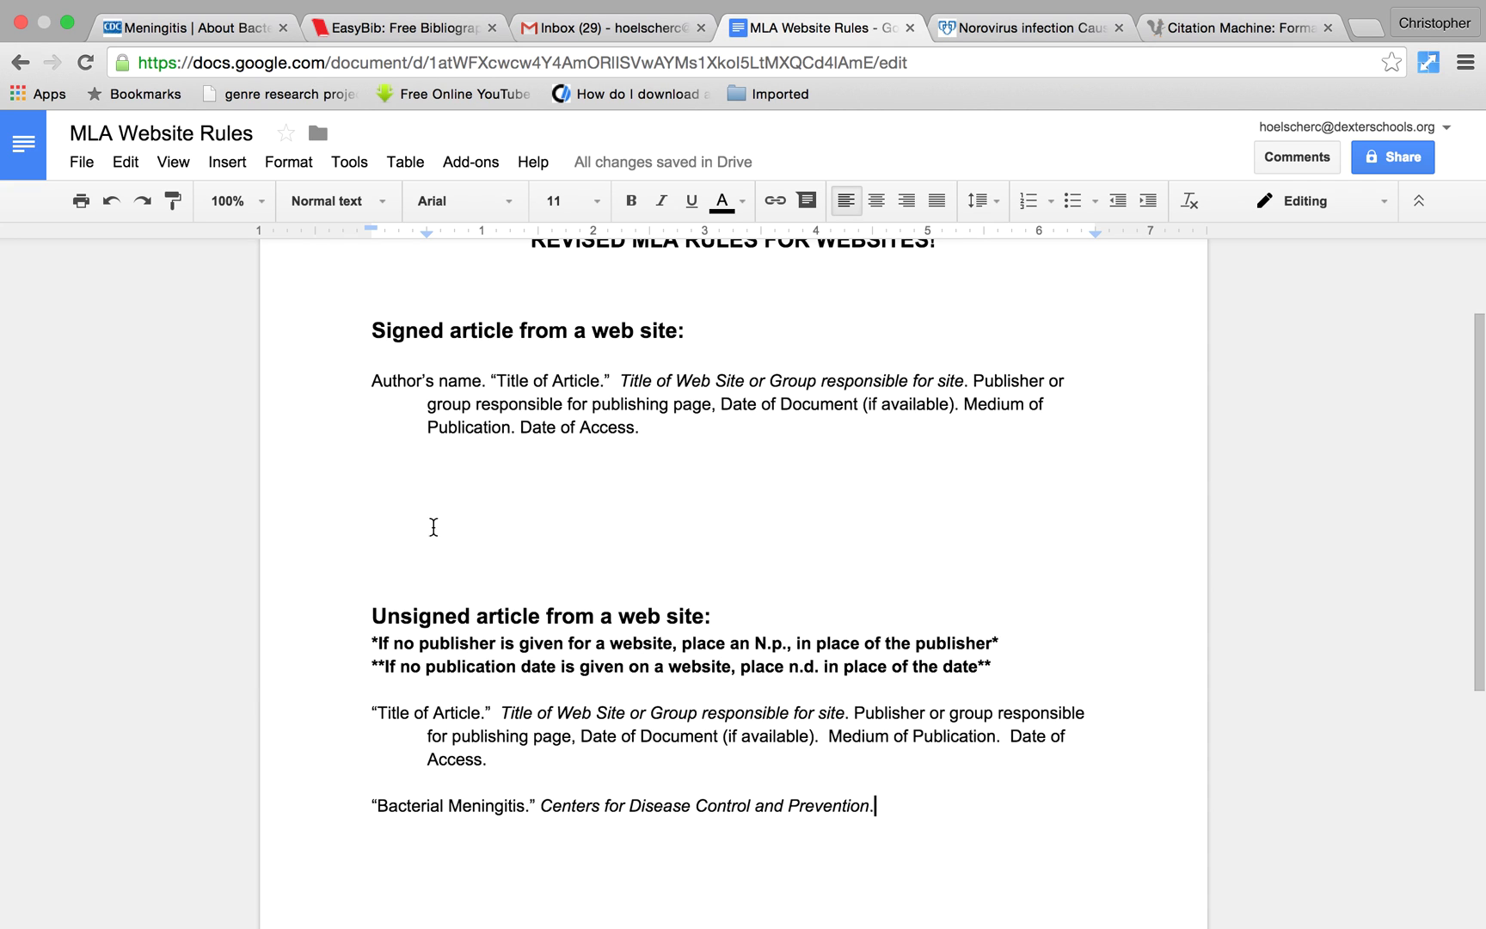
Step: Look through the CDC Bacterial Meningitis page down to its footer for the publisher of the site
mouse_move(237, 24)
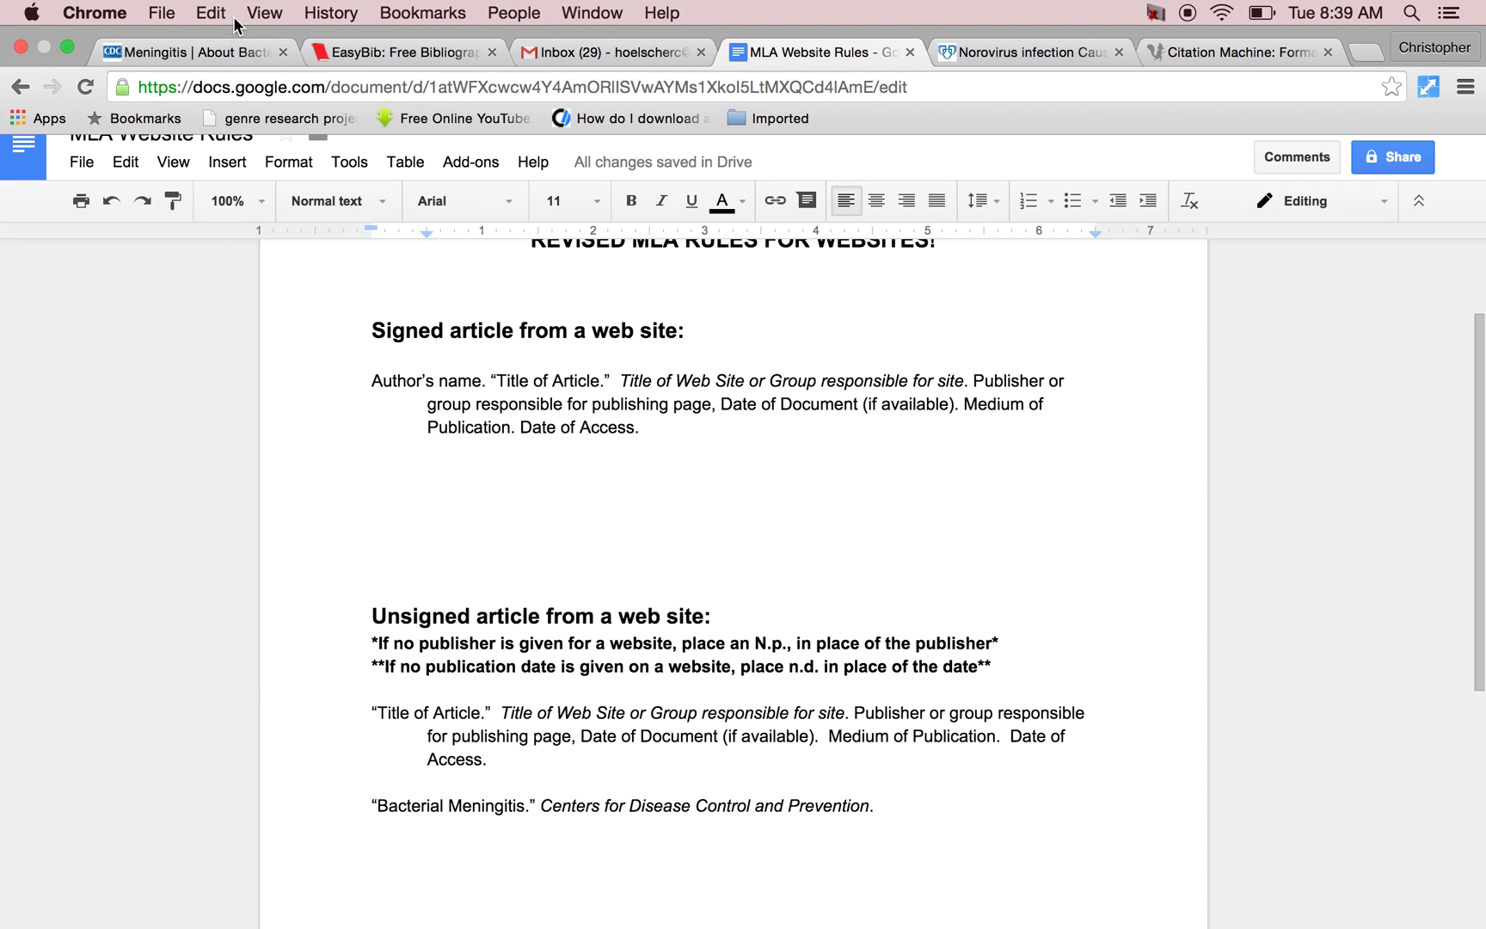
left_click(186, 51)
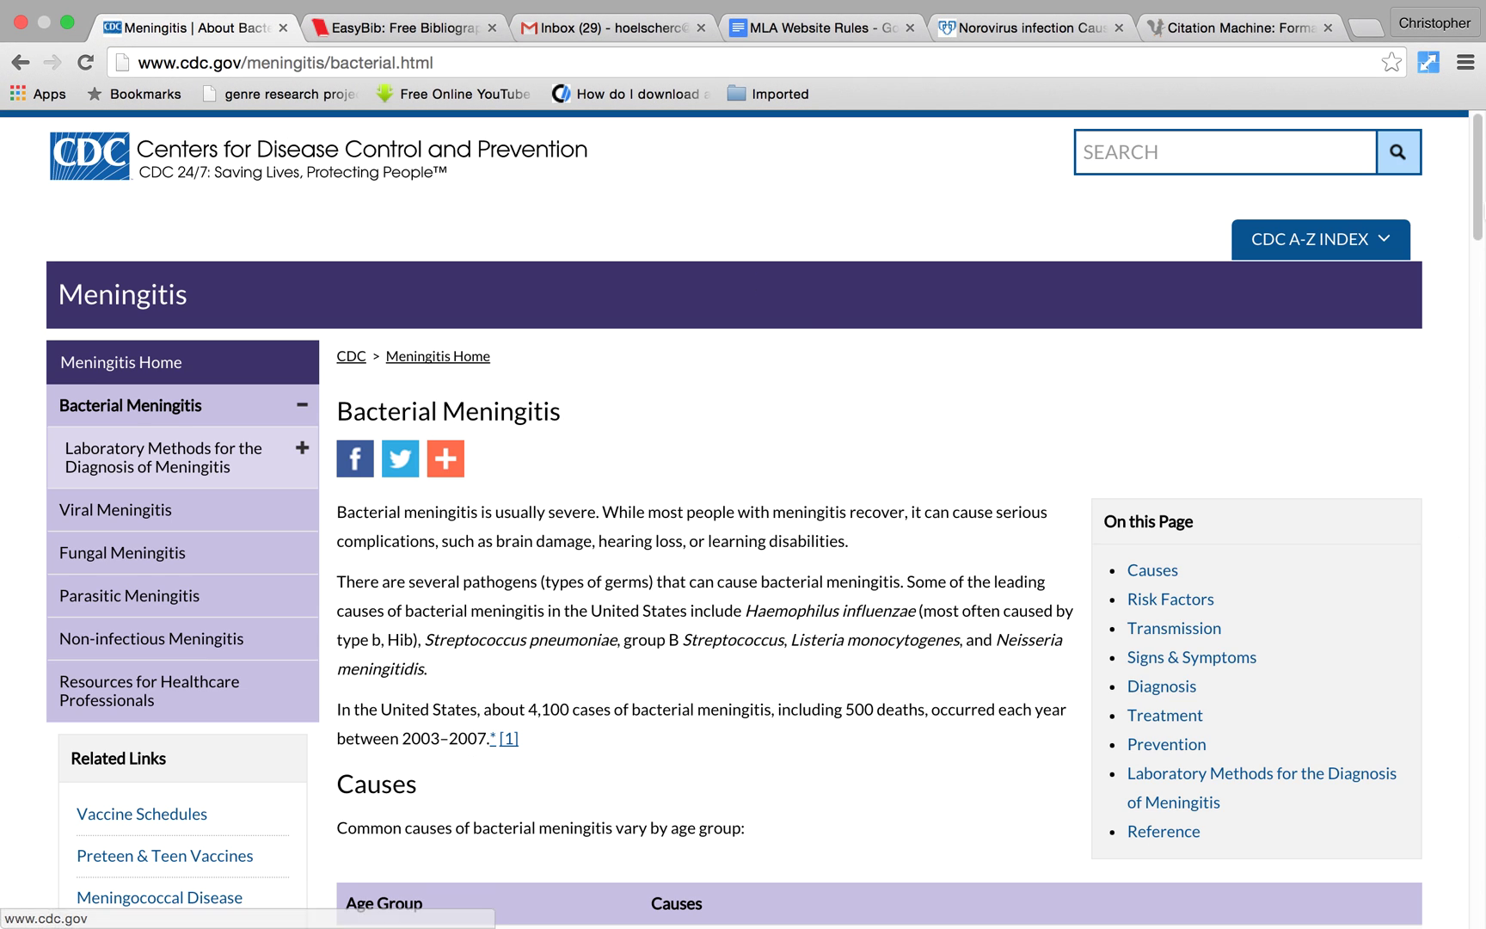
scroll(1478, 196, "down", 20)
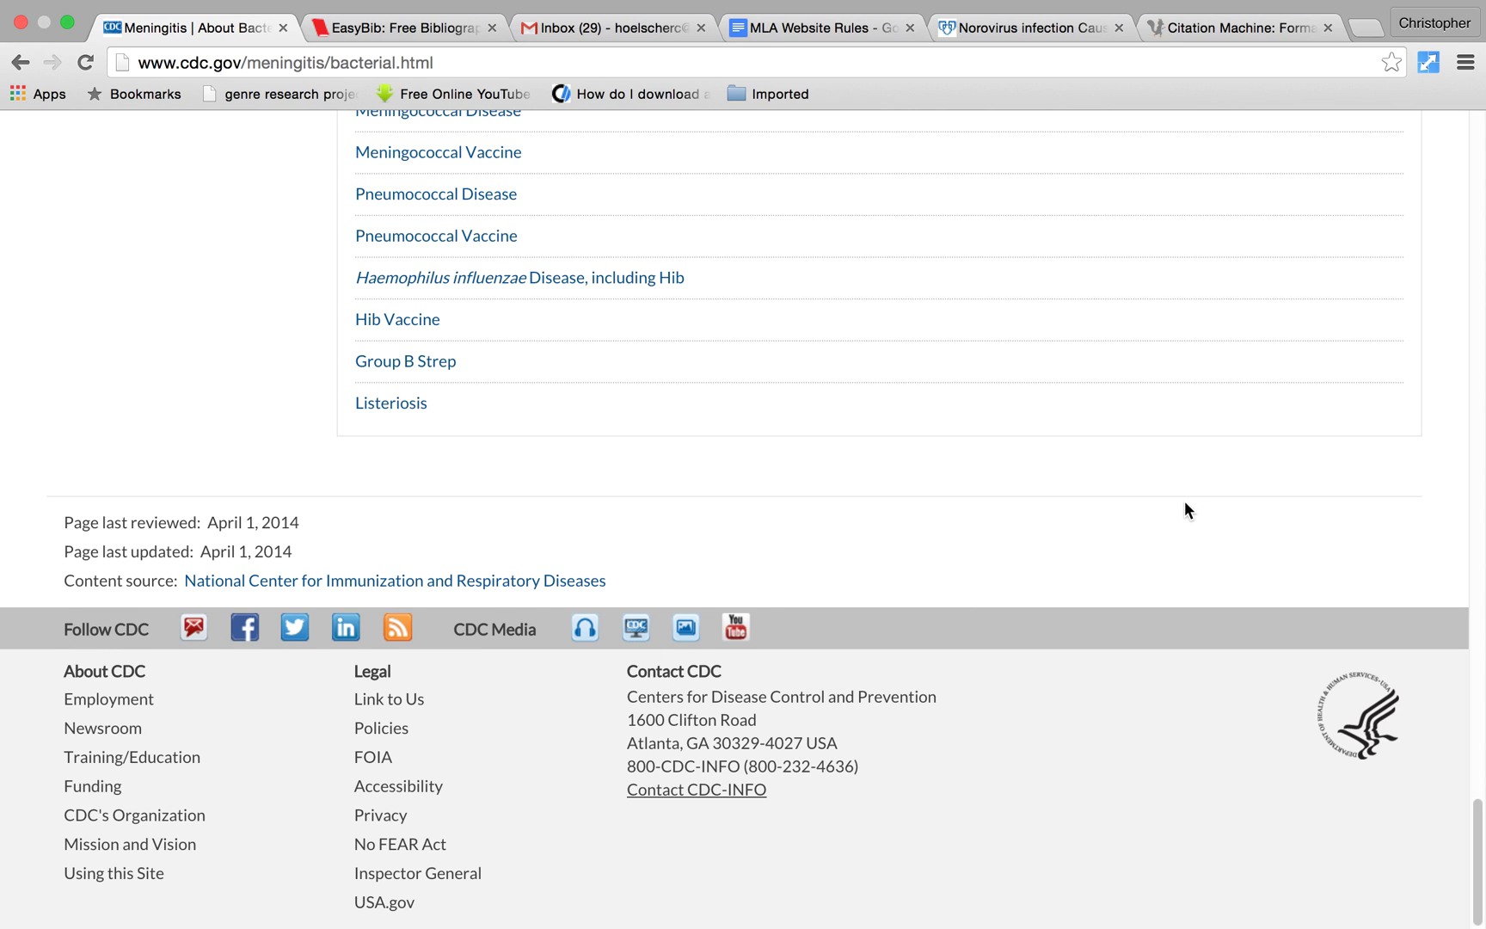
scroll(1185, 503, "up", 3)
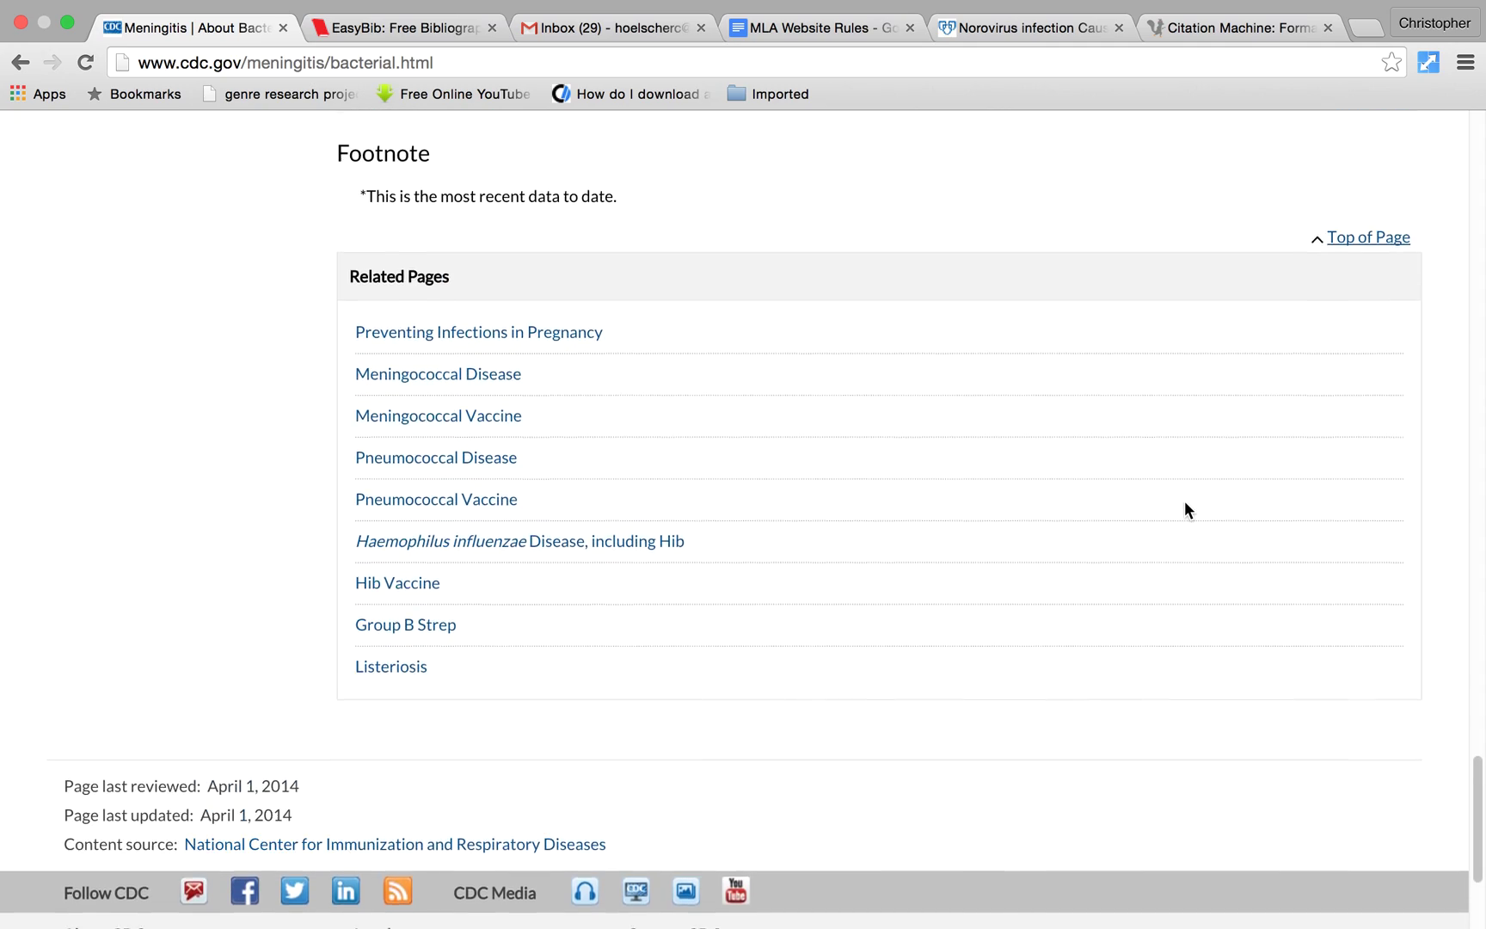
scroll(1185, 502, "up", 3)
scroll(1184, 501, "up", 10)
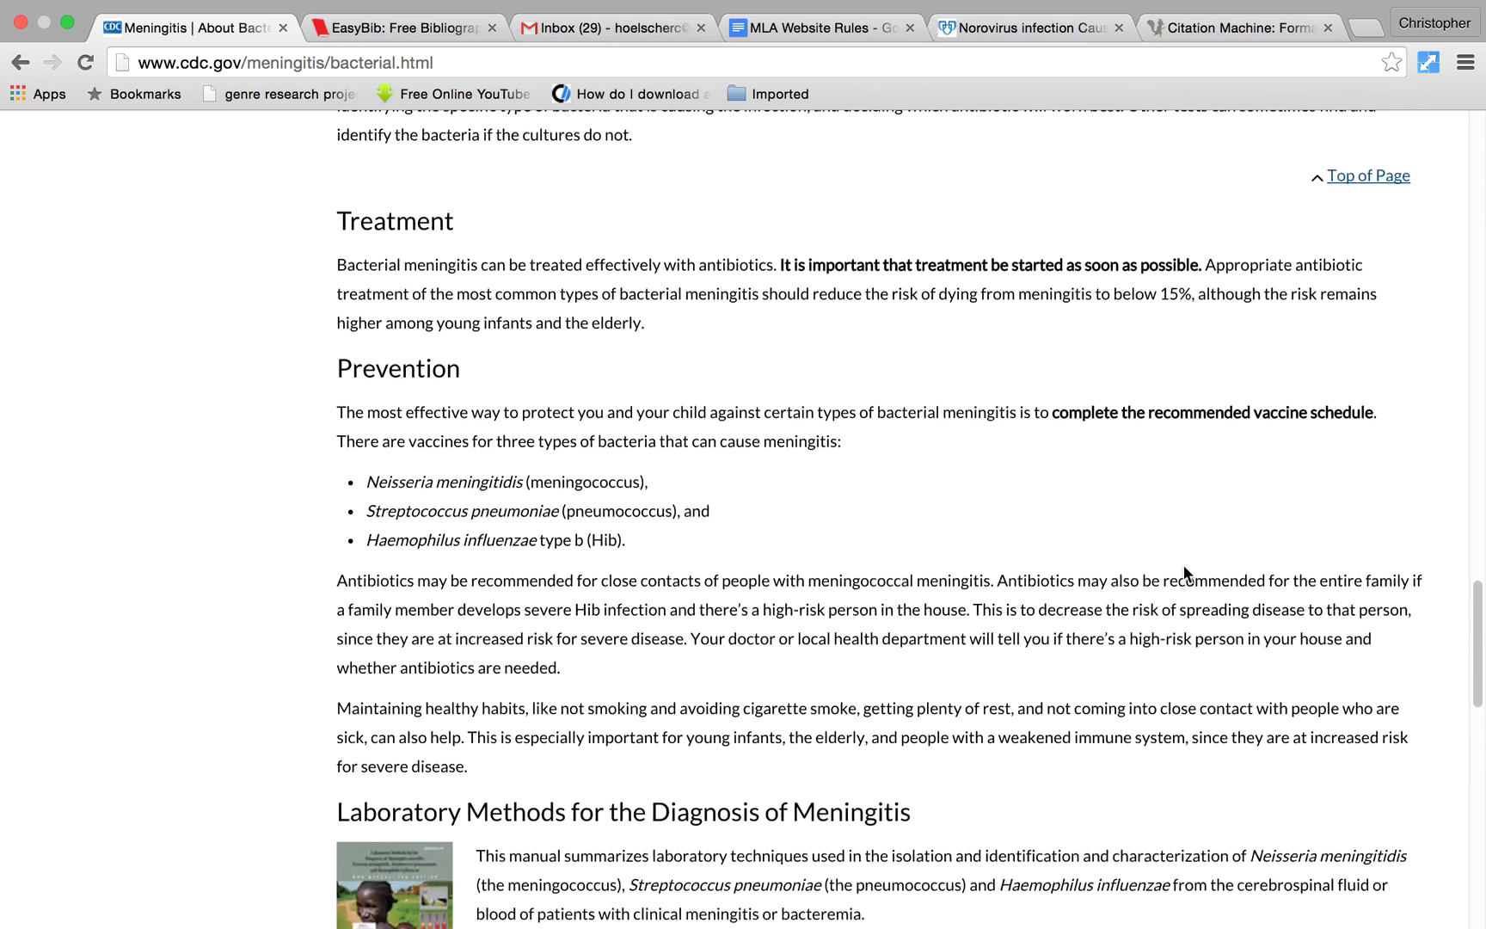
scroll(1185, 572, "up", 10)
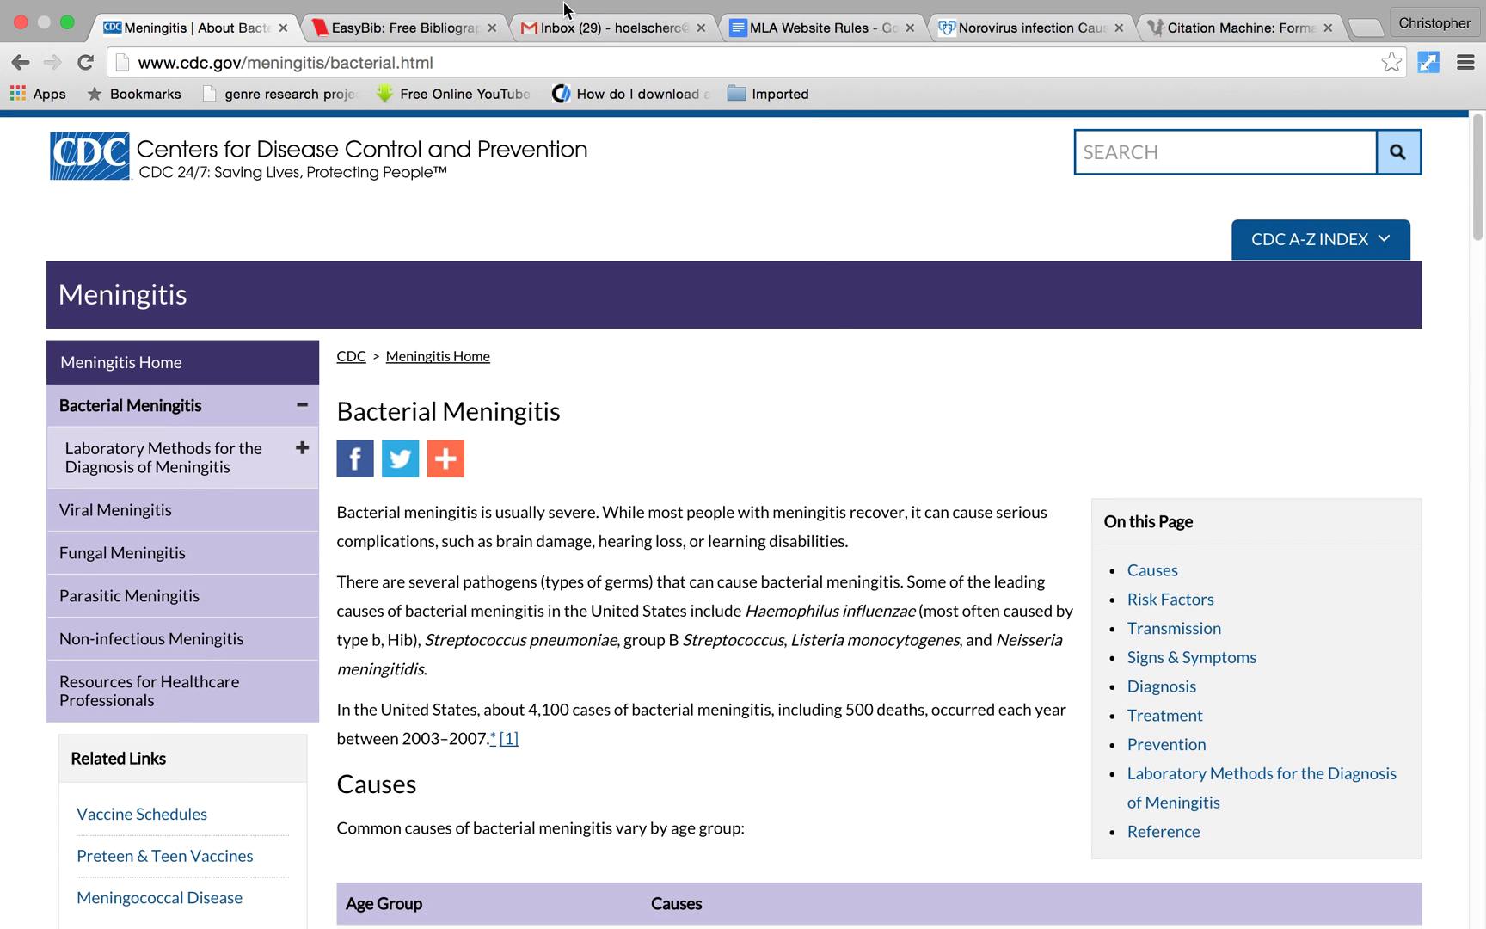
Step: Add the publisher "Centers for Disease Control and Prevention," in regular text after the italic website title
left_click(786, 57)
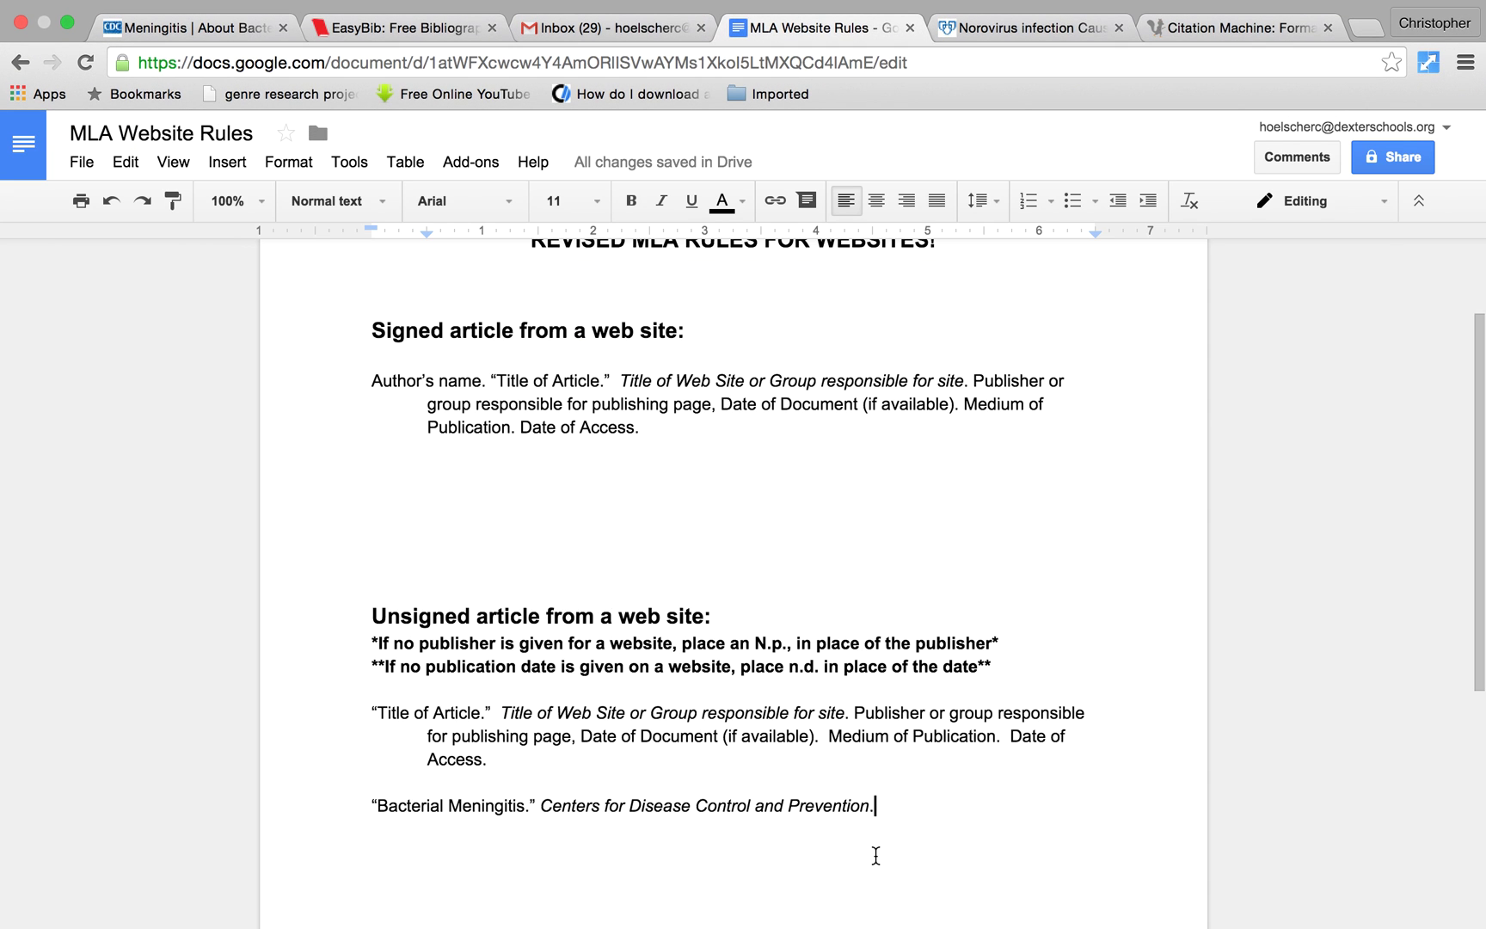
type("C")
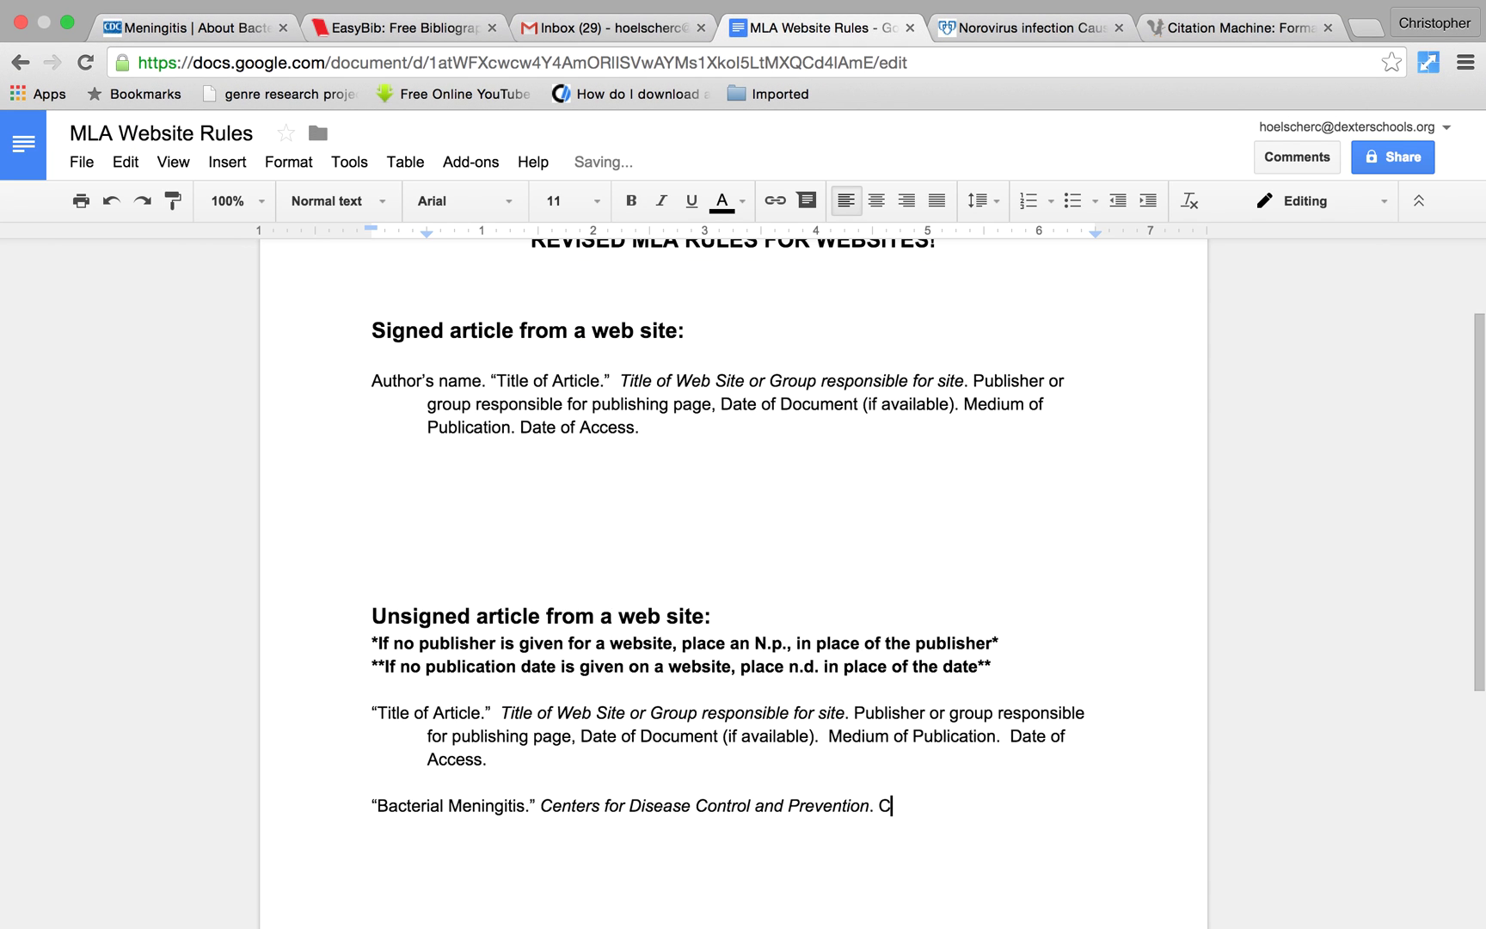
type("enters for Disease Control and Prevention")
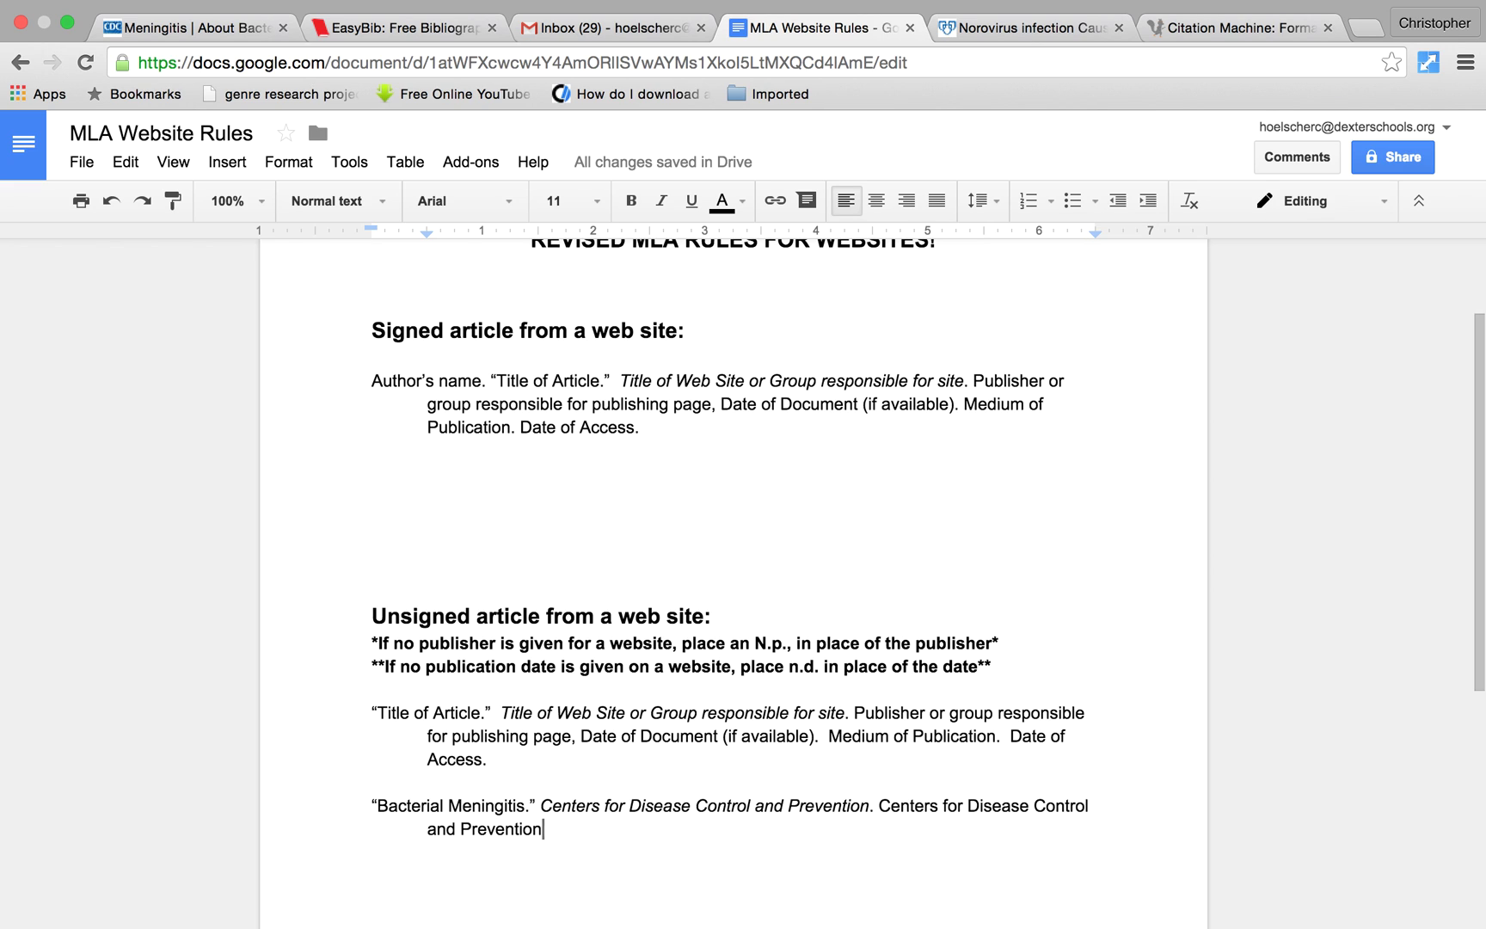
type(",")
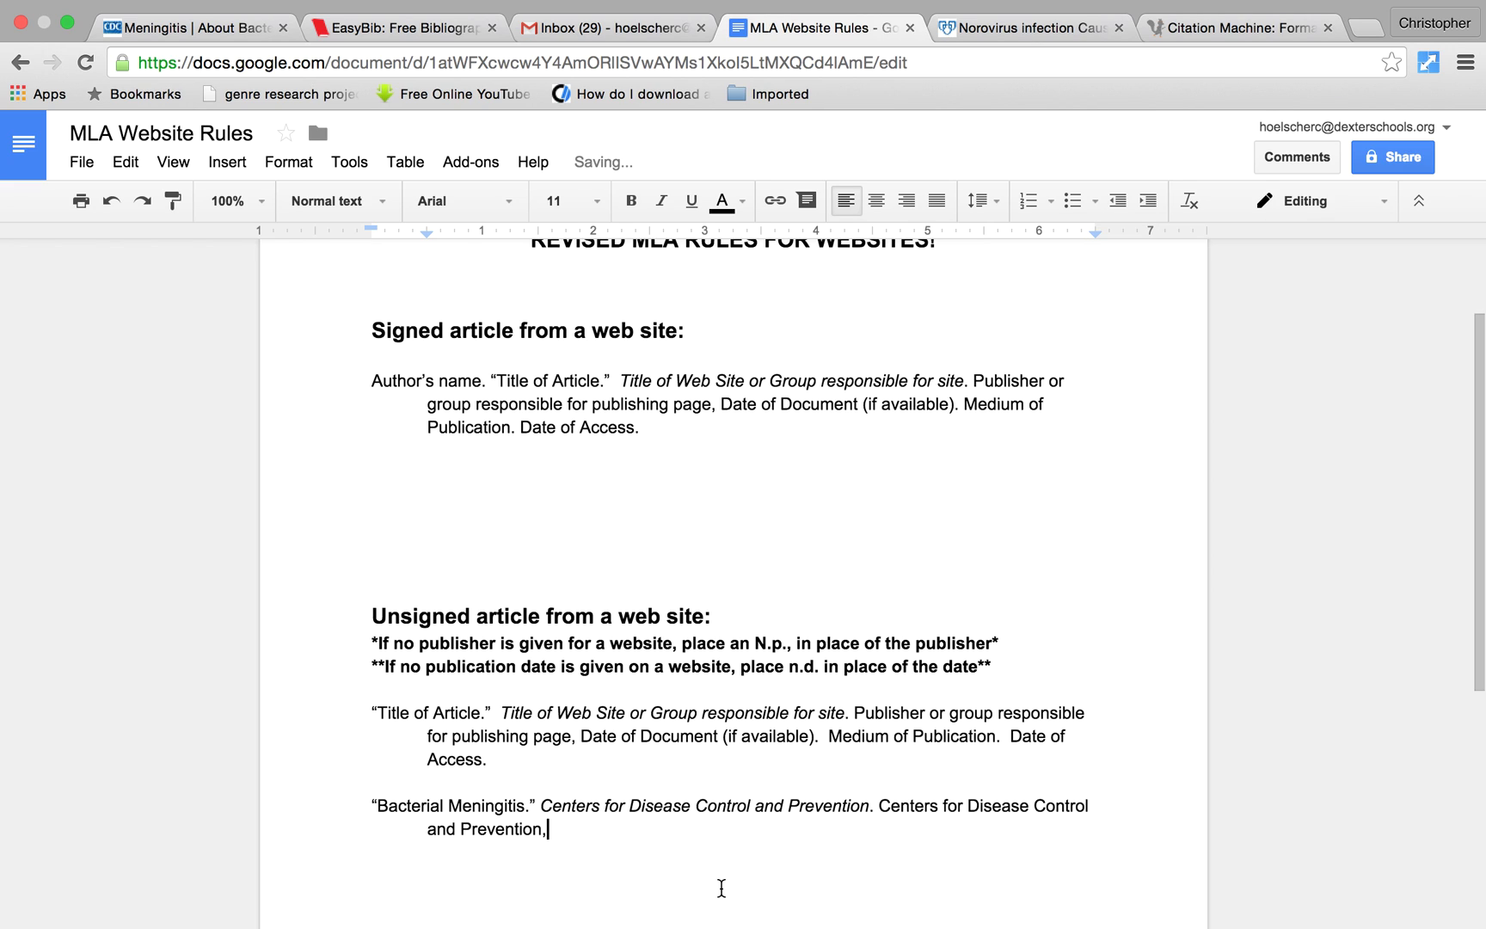
double_click(574, 737)
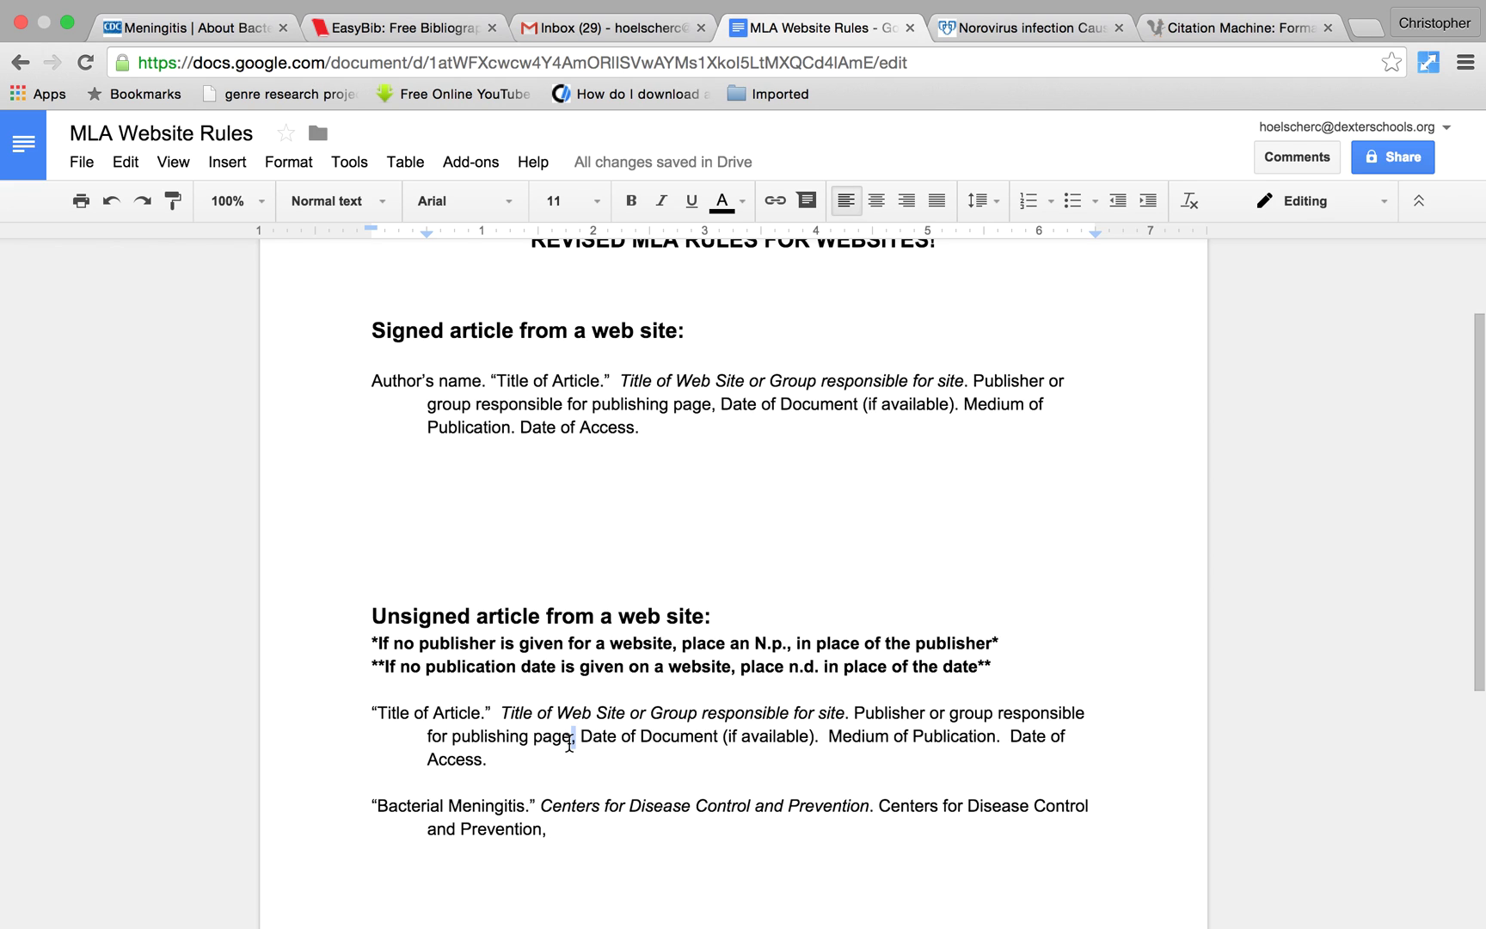
left_click(563, 831)
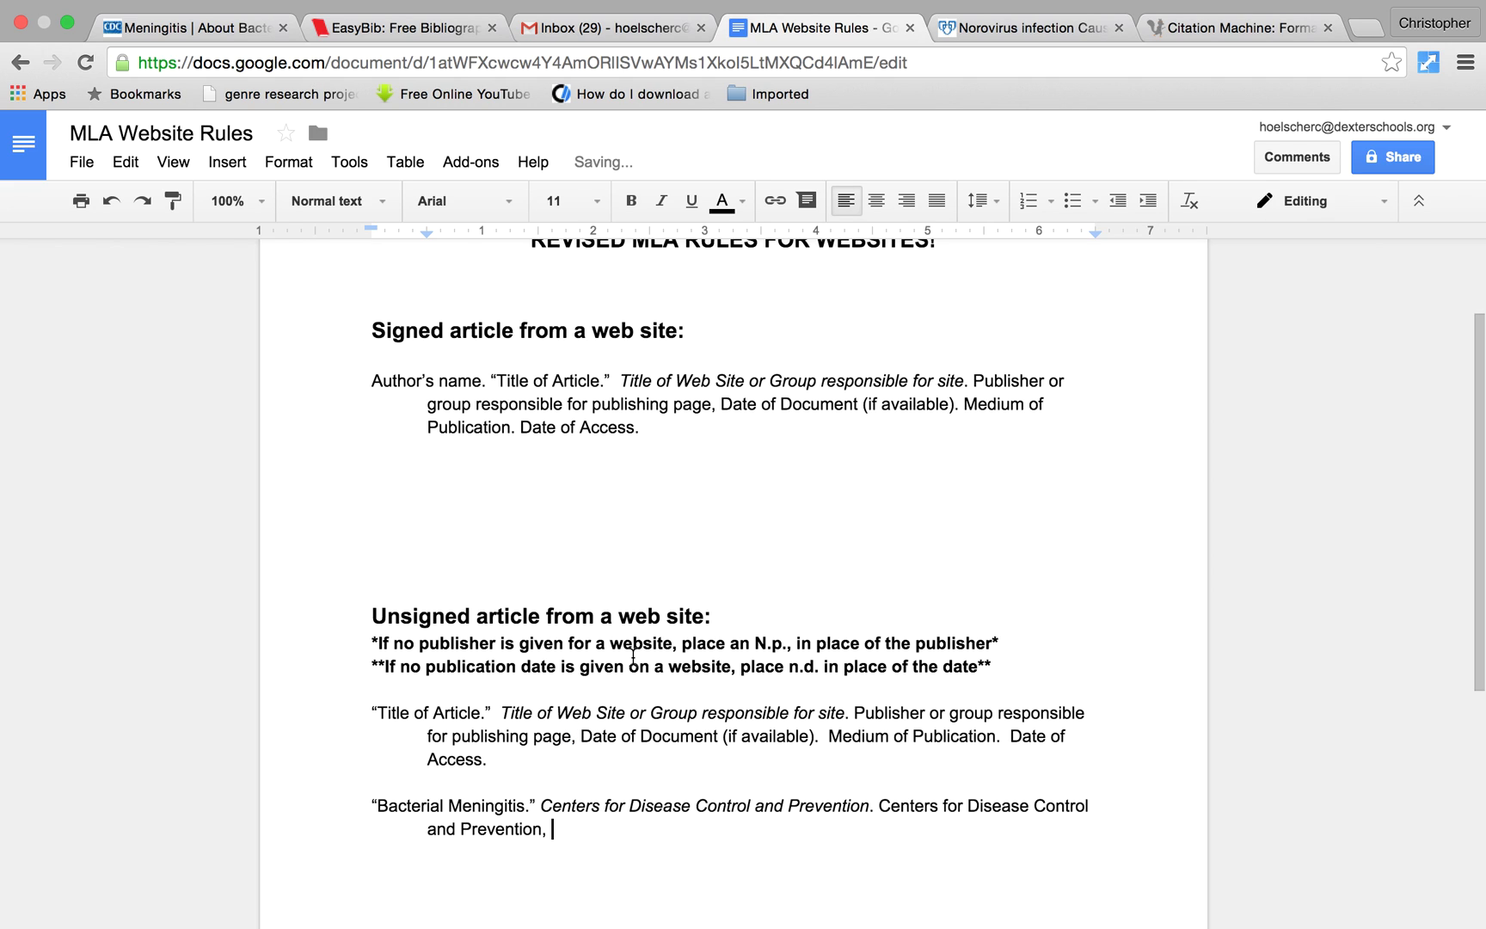
Step: Check the last-updated date at the end of the CDC page and add "01 Apr. 2014." after the citation's publisher
left_click(200, 28)
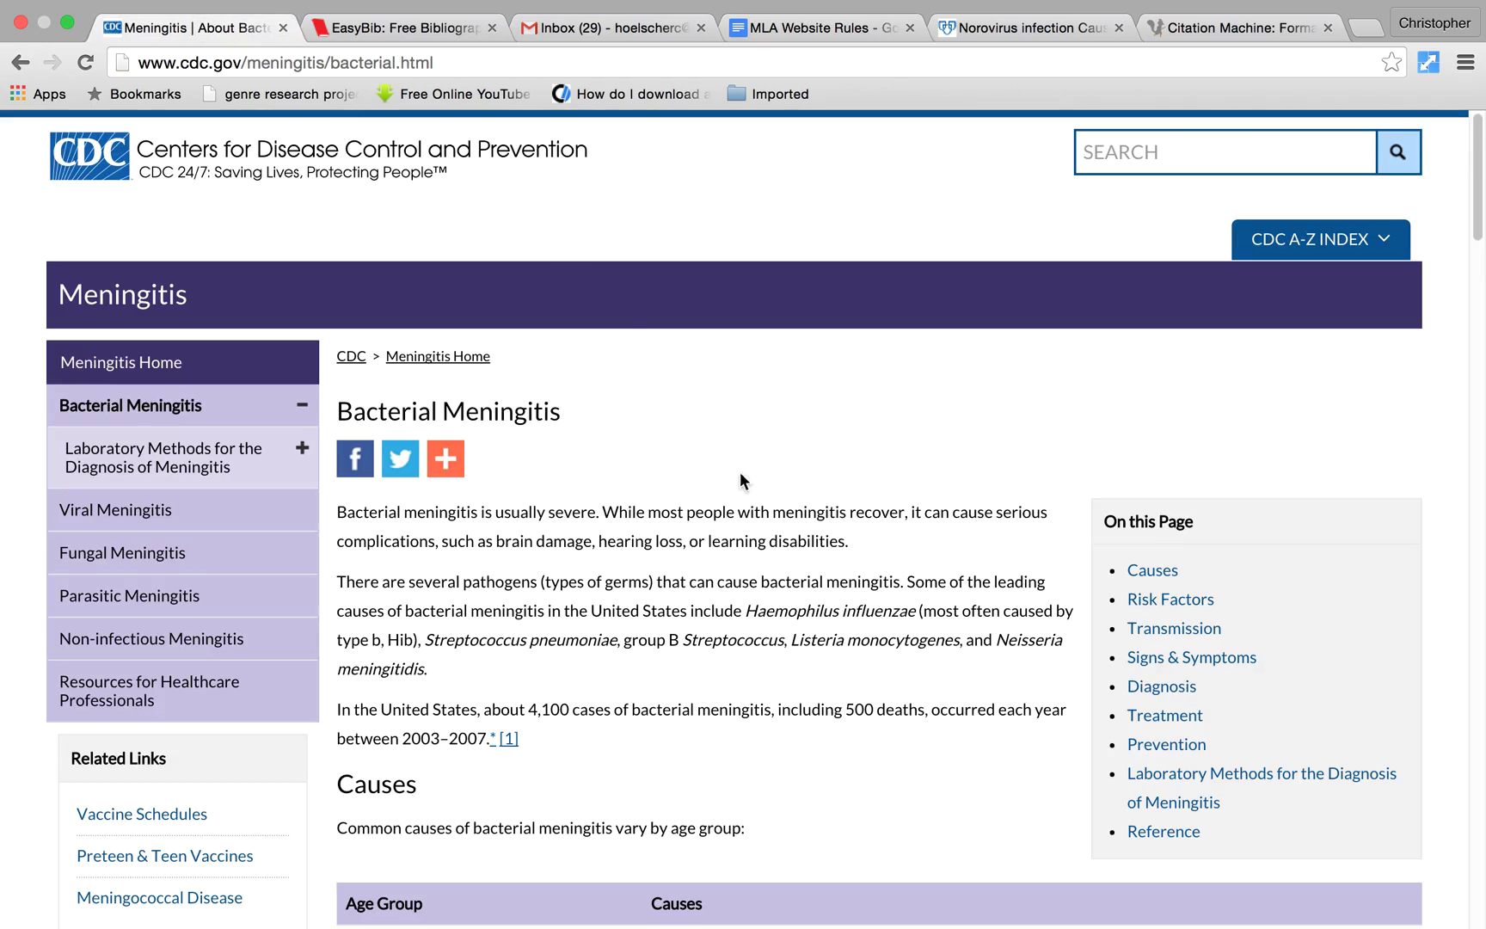
scroll(805, 665, "down", 20)
scroll(806, 665, "down", 15)
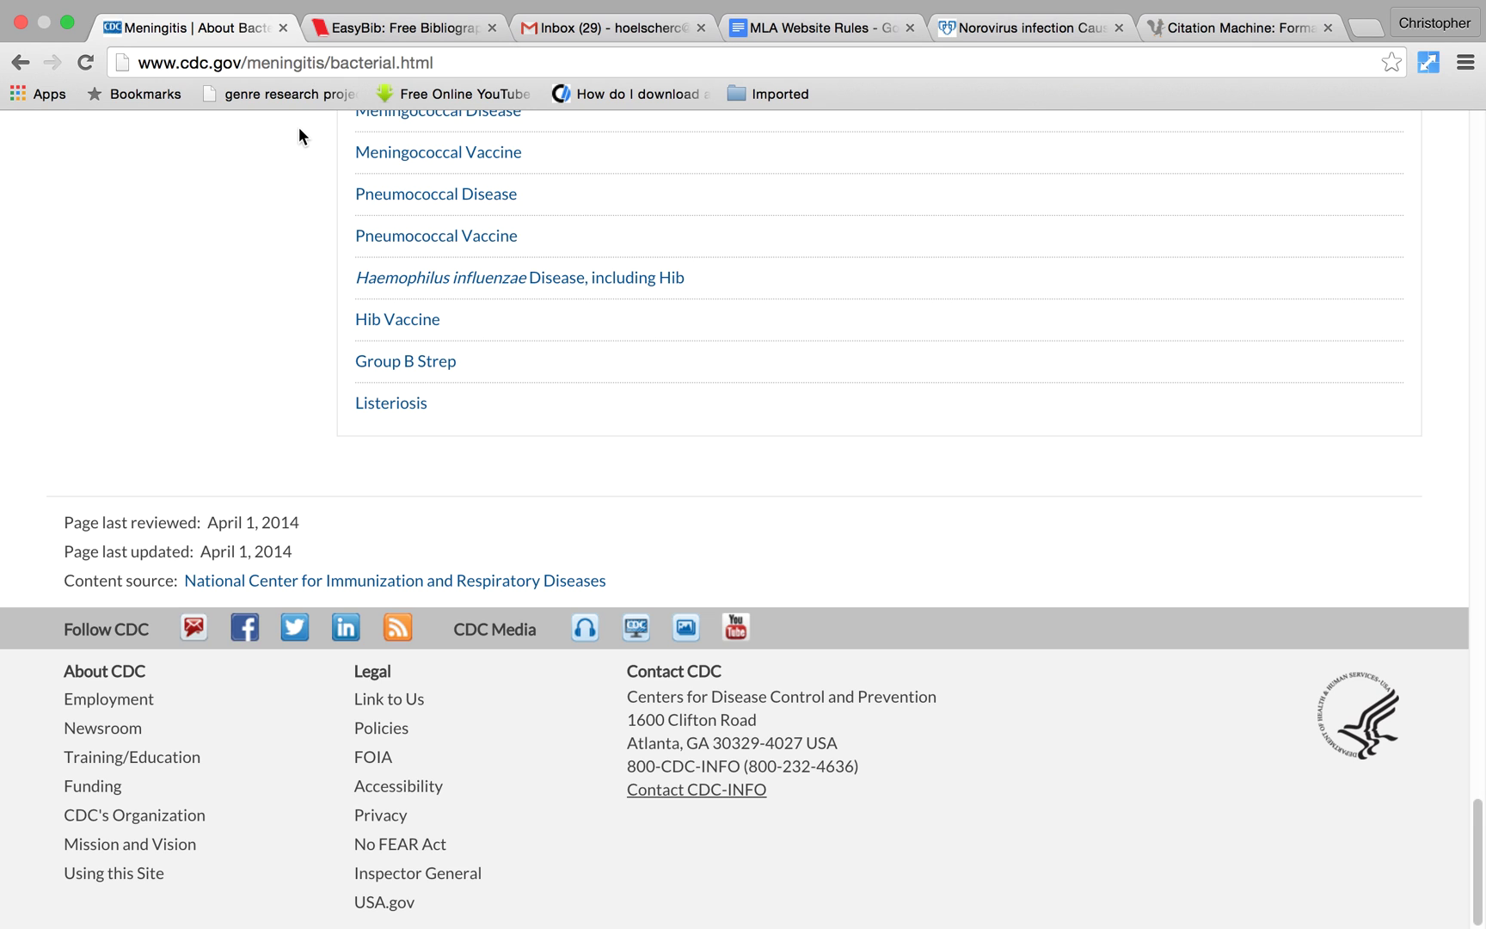
mouse_move(420, 2)
left_click(776, 56)
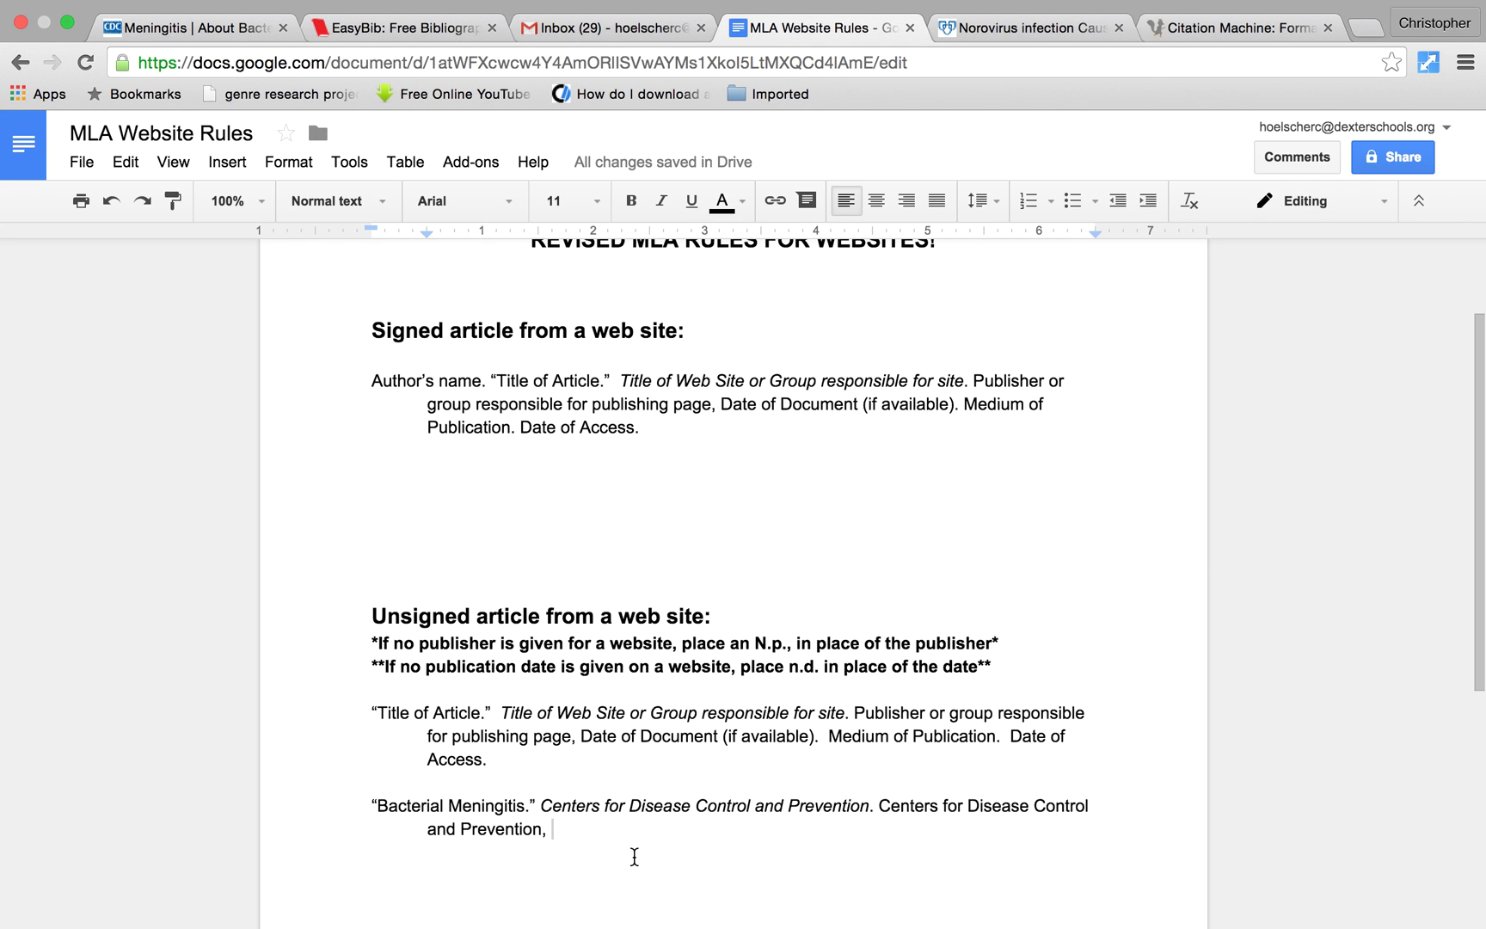
type("01")
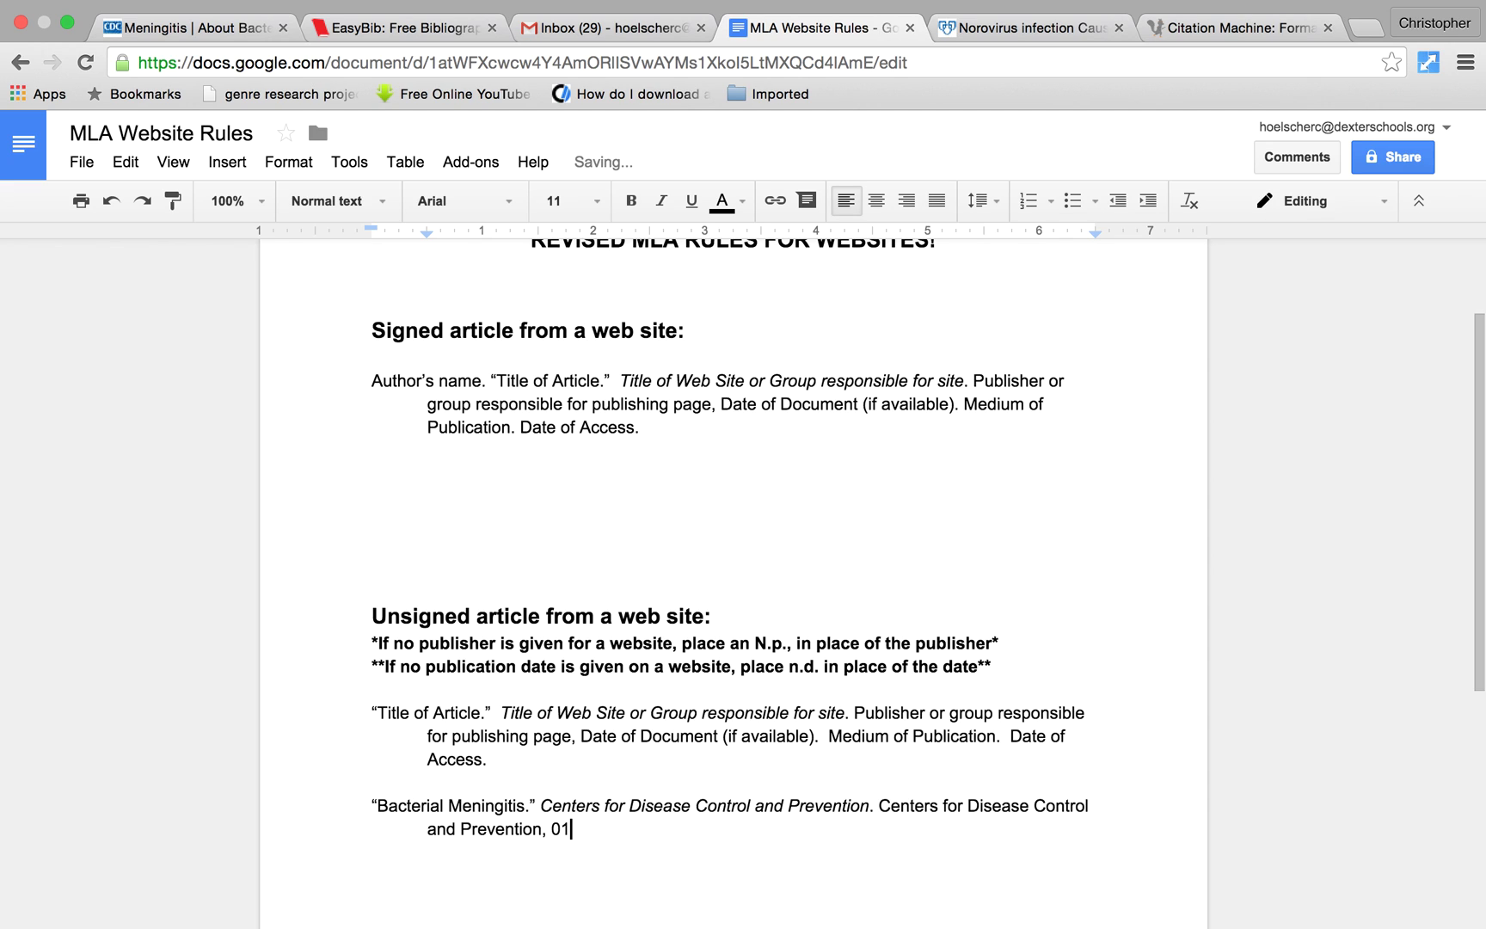
type(" Apr")
type(". 20")
type("0")
type("4")
type(".")
Step: Add the medium of publication "Web." after the citation's document date
left_click_drag(826, 732, 1000, 742)
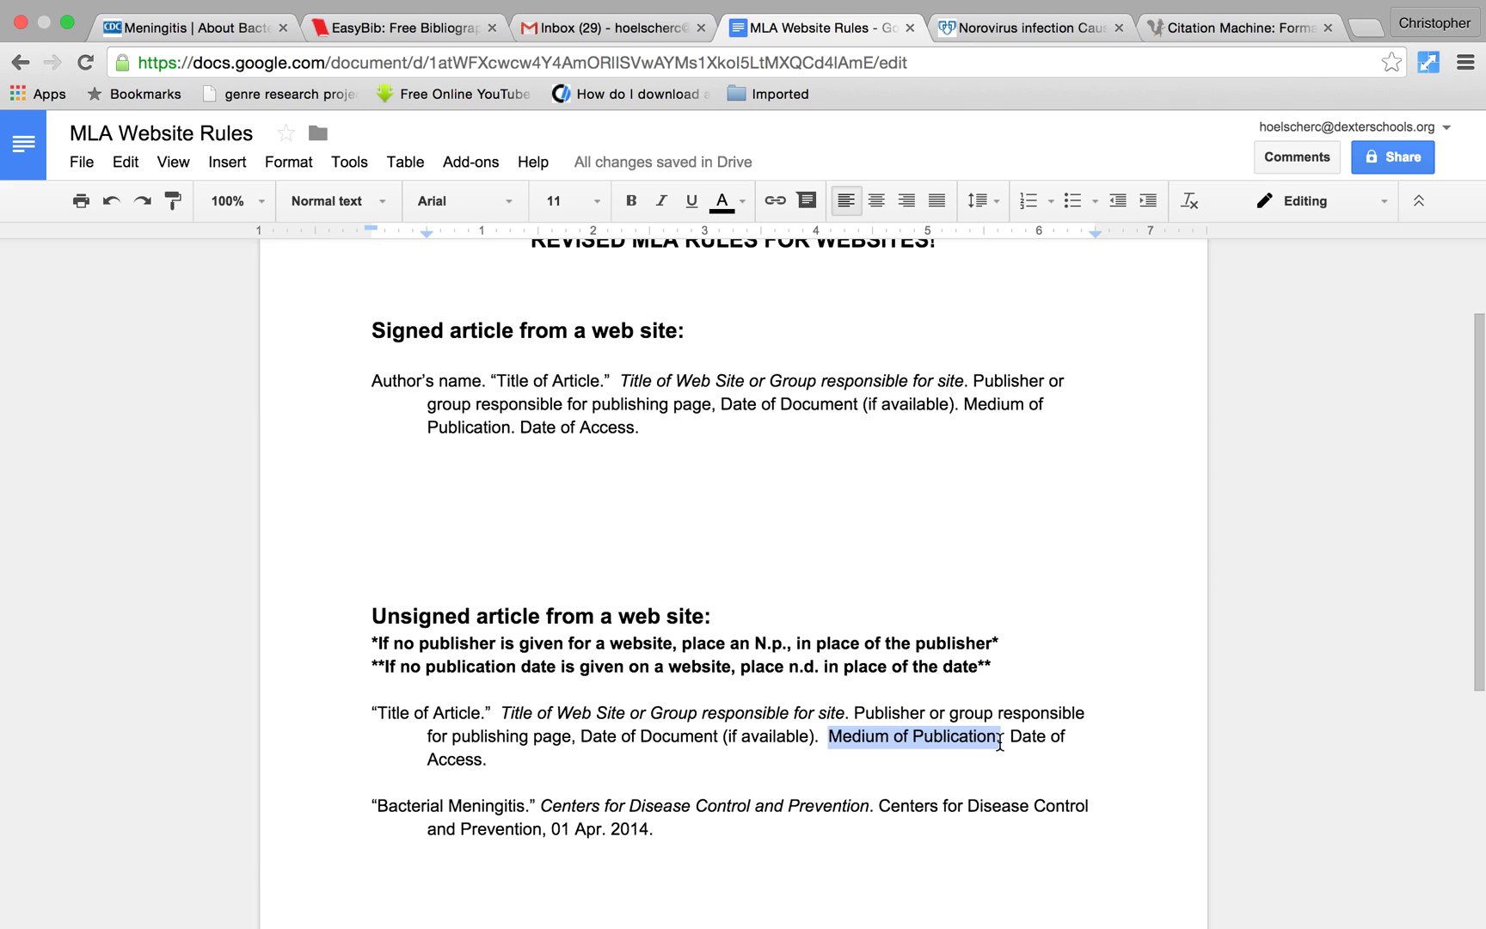
left_click(682, 834)
type("Web")
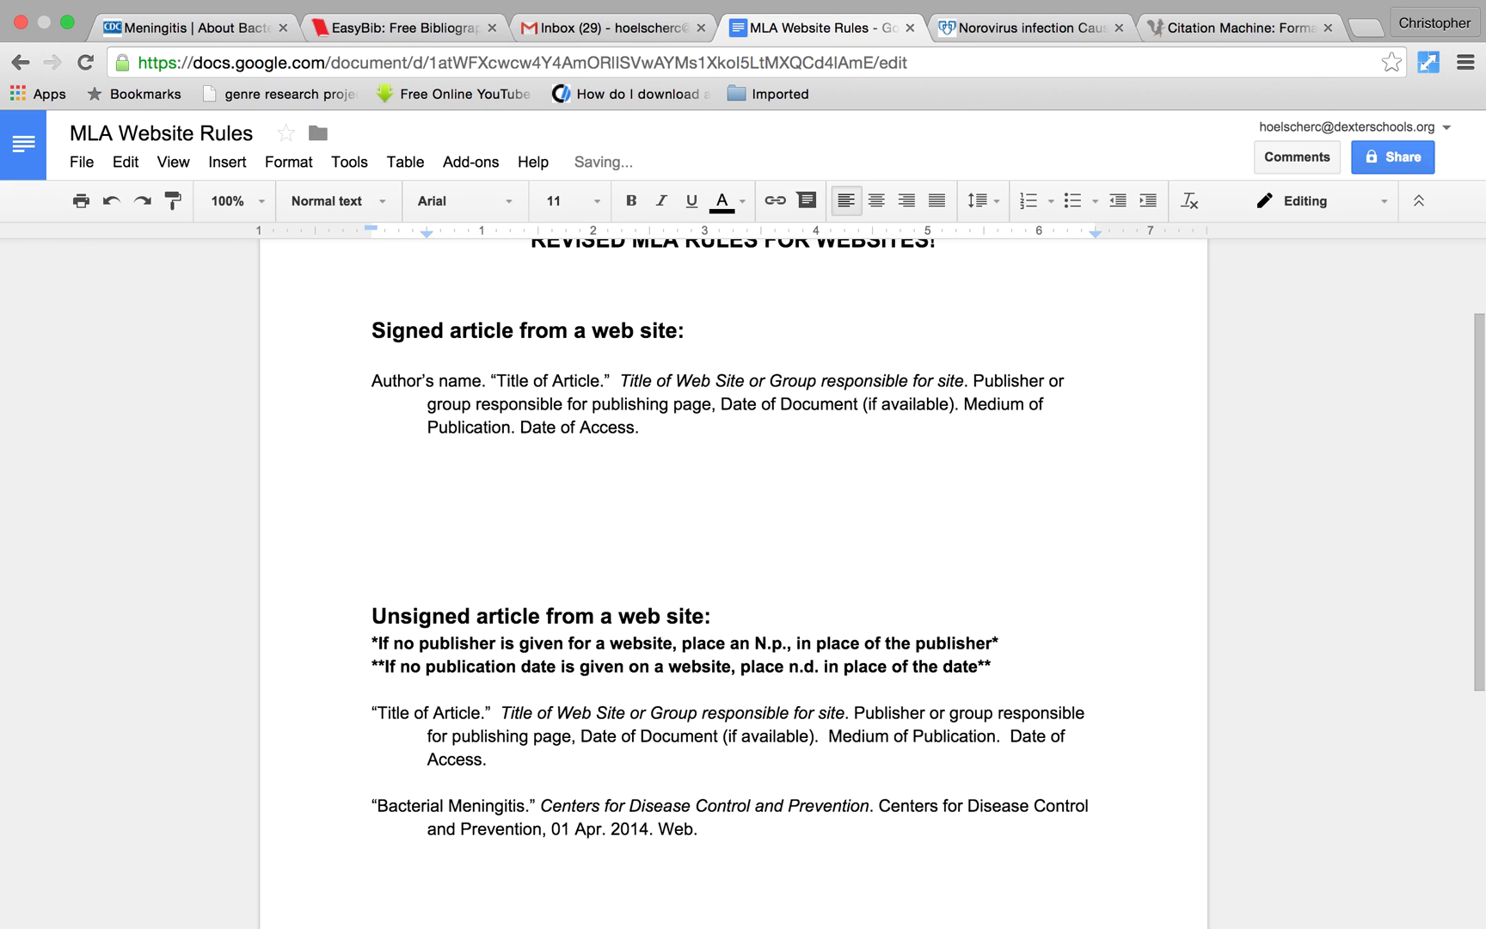
type(".")
Step: Check the date-of-access part of the unsigned-article format and add "01 Dec. 2015." at the end of the Bacterial Meningitis citation
left_click_drag(1010, 737, 488, 766)
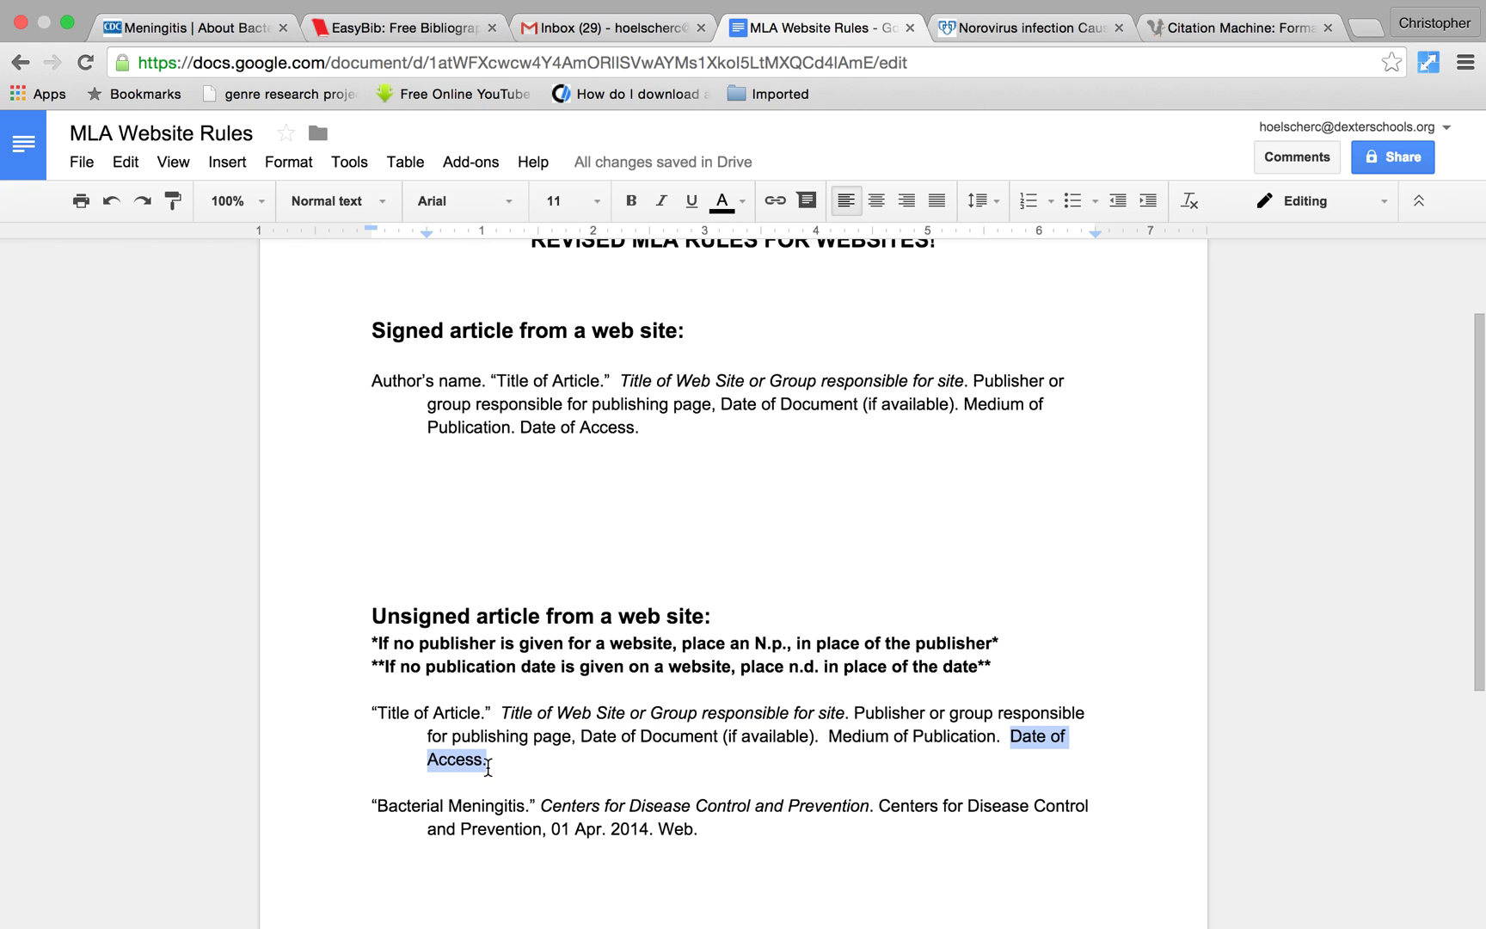
left_click(726, 839)
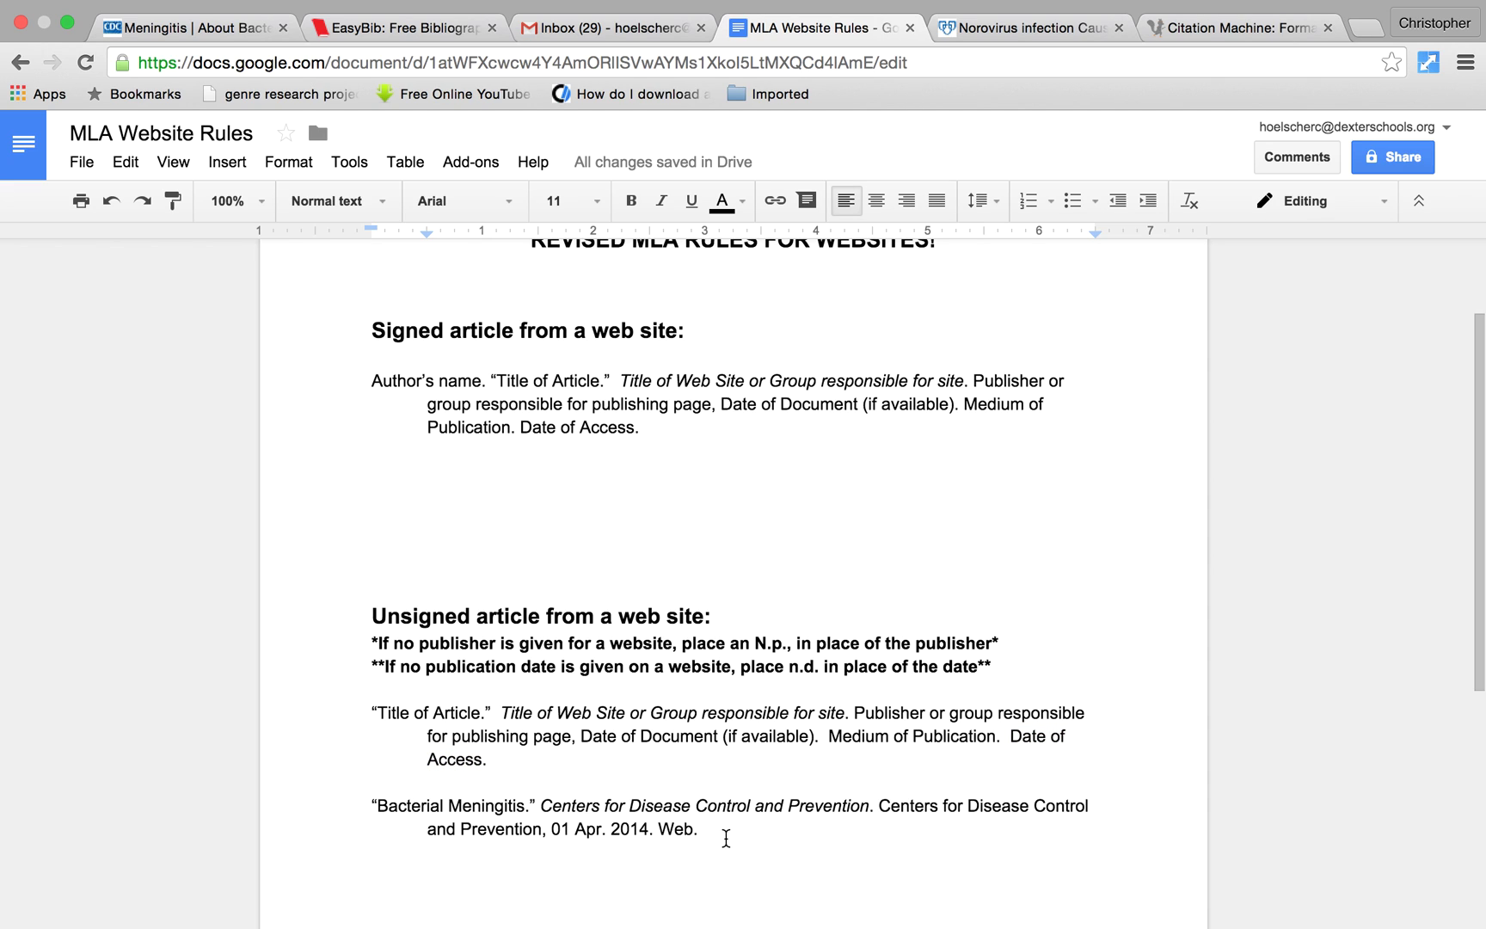
type("01")
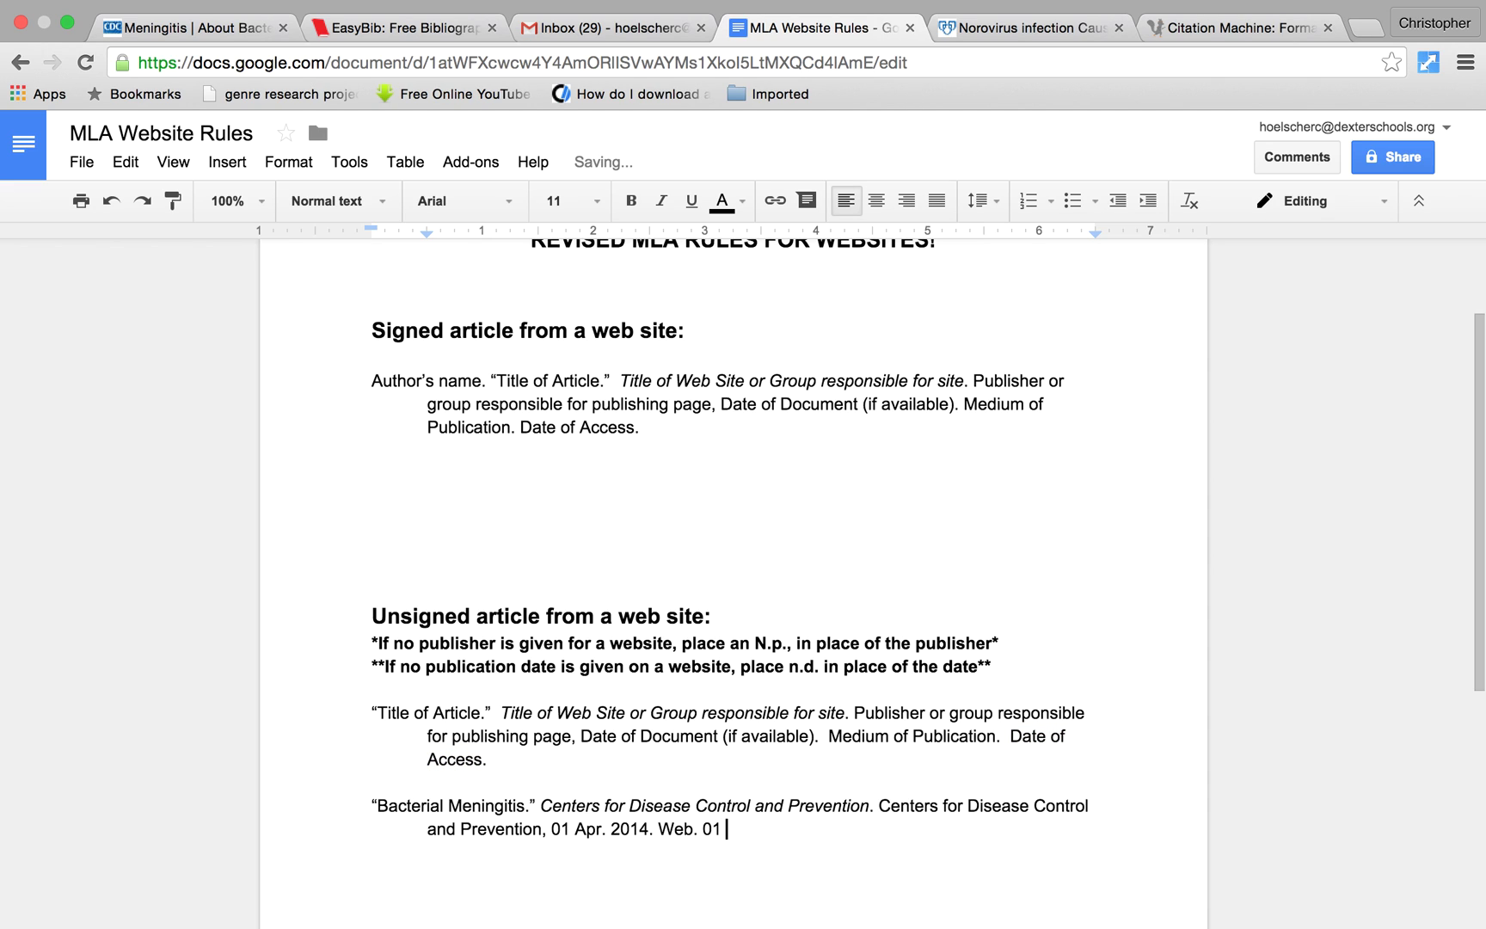
type(" Dec. 2015.")
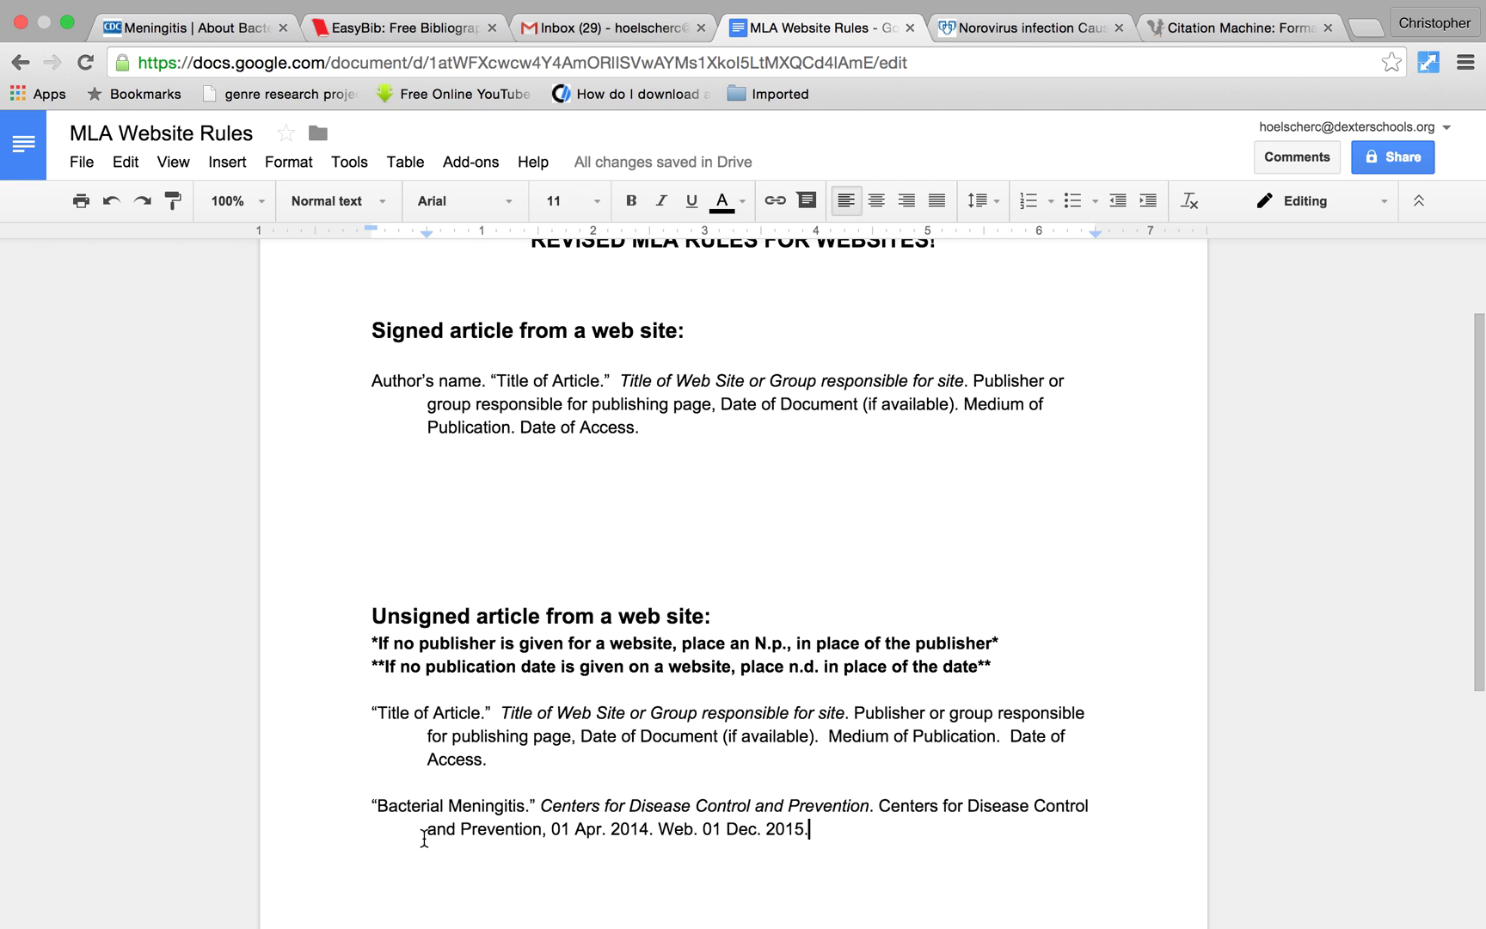
left_click(411, 835)
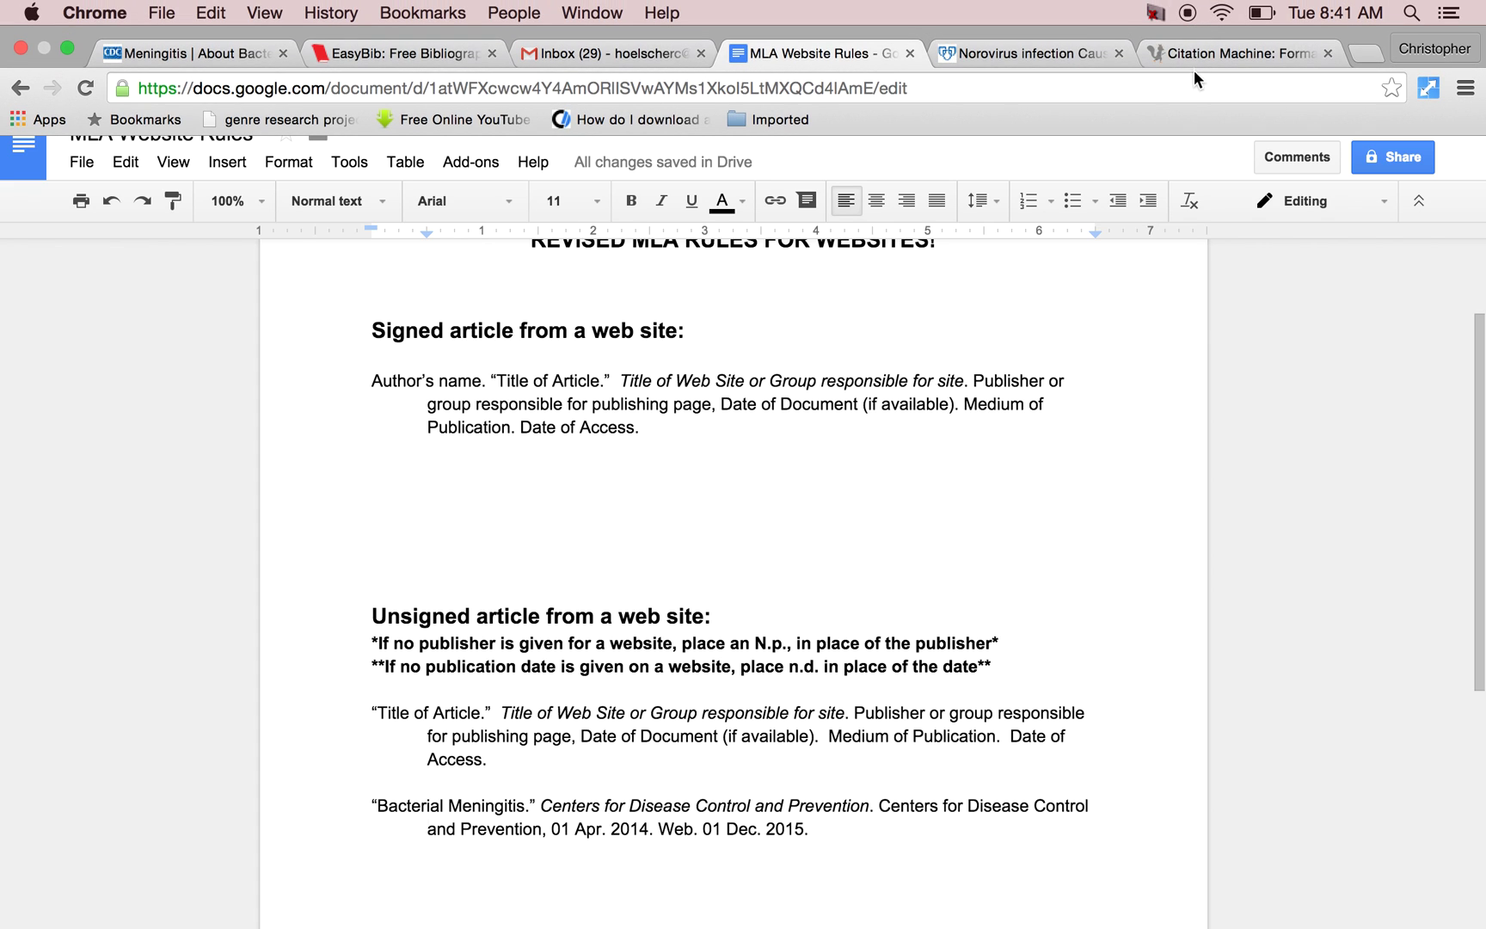
left_click(1194, 56)
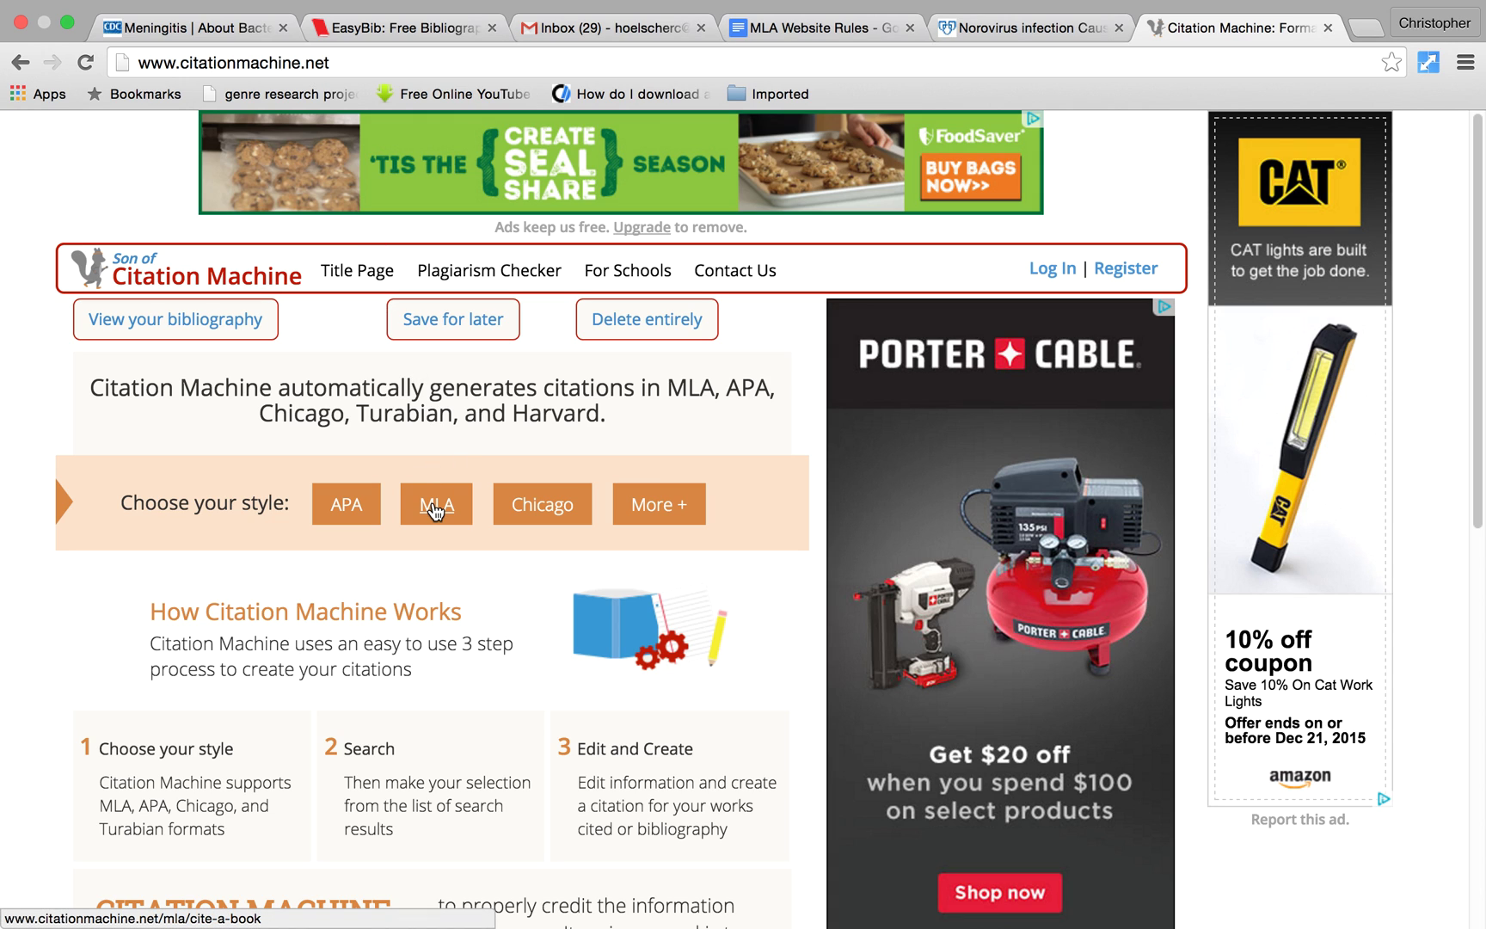
left_click(436, 508)
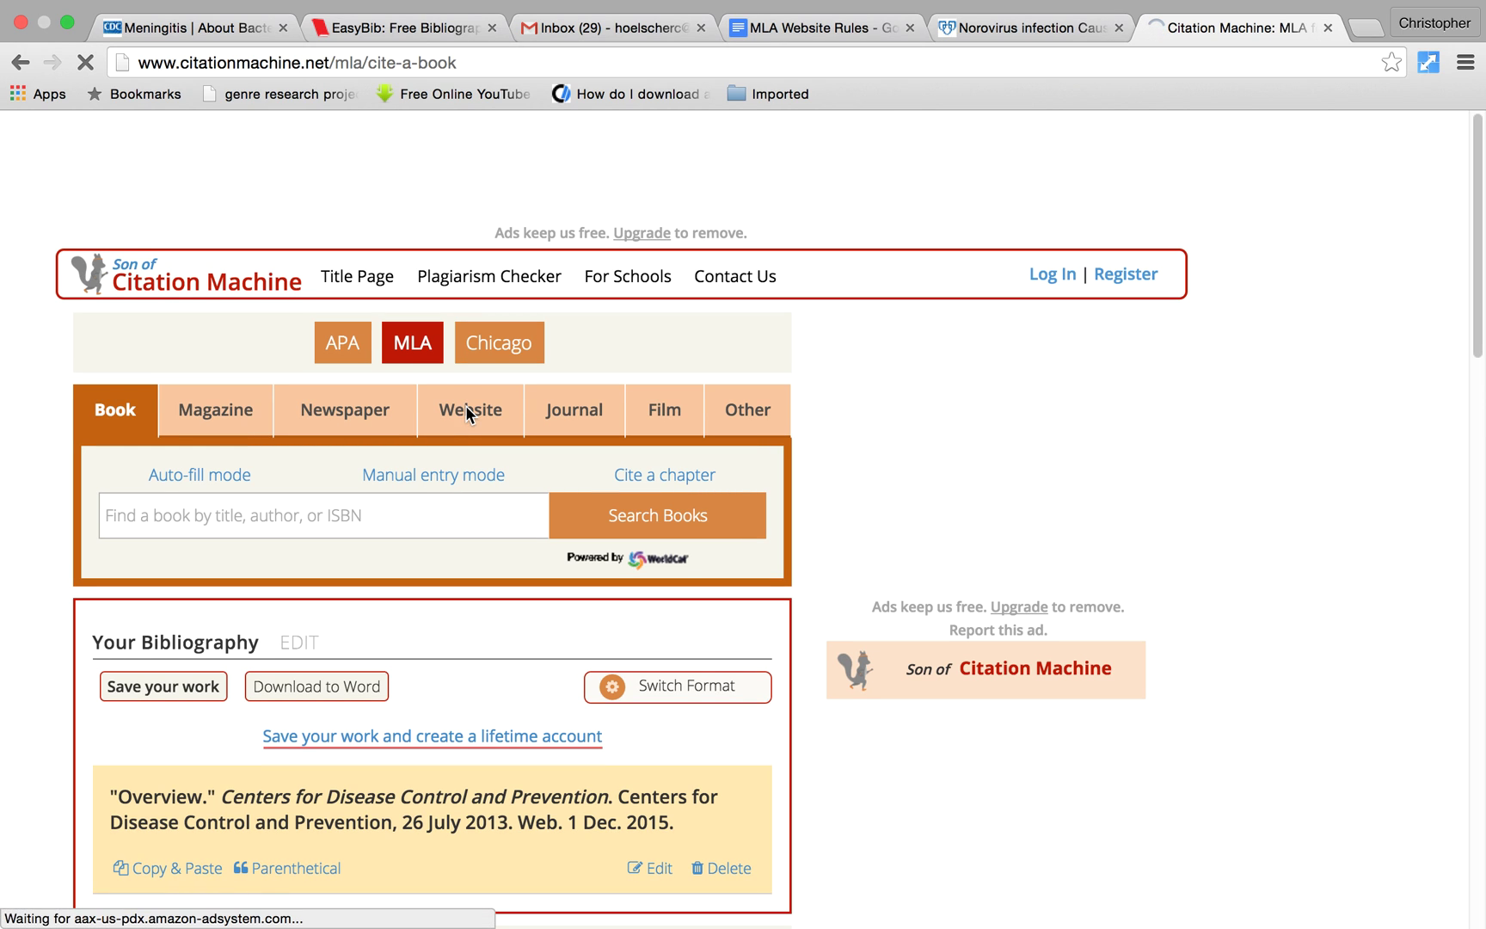
left_click(469, 414)
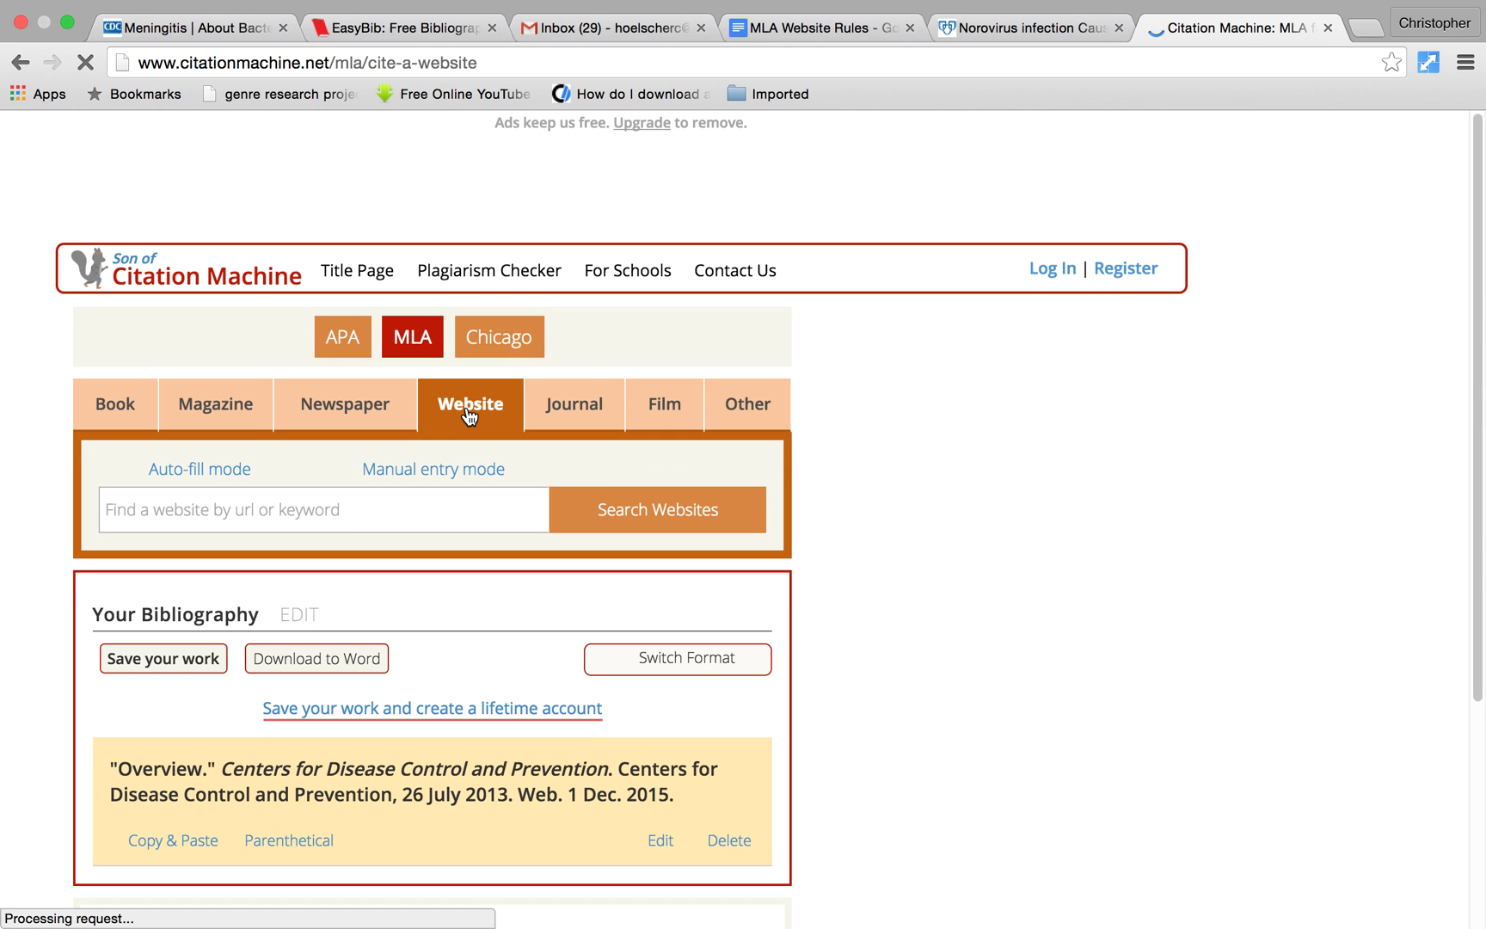
left_click(139, 510)
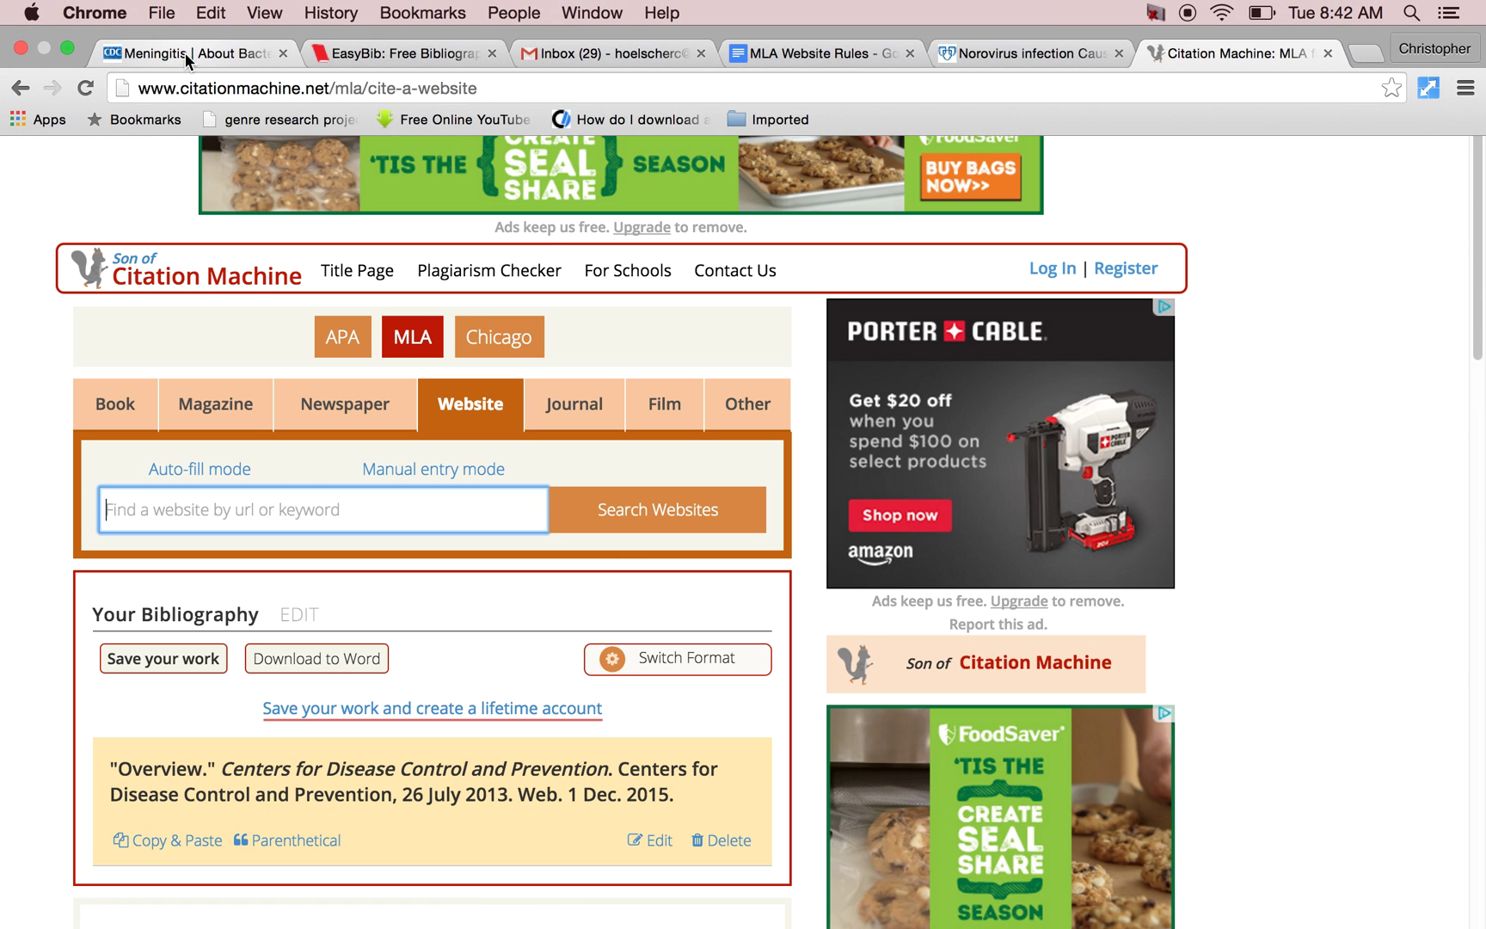
type("http://www.cdc.gov/meningitis/bacterial.html")
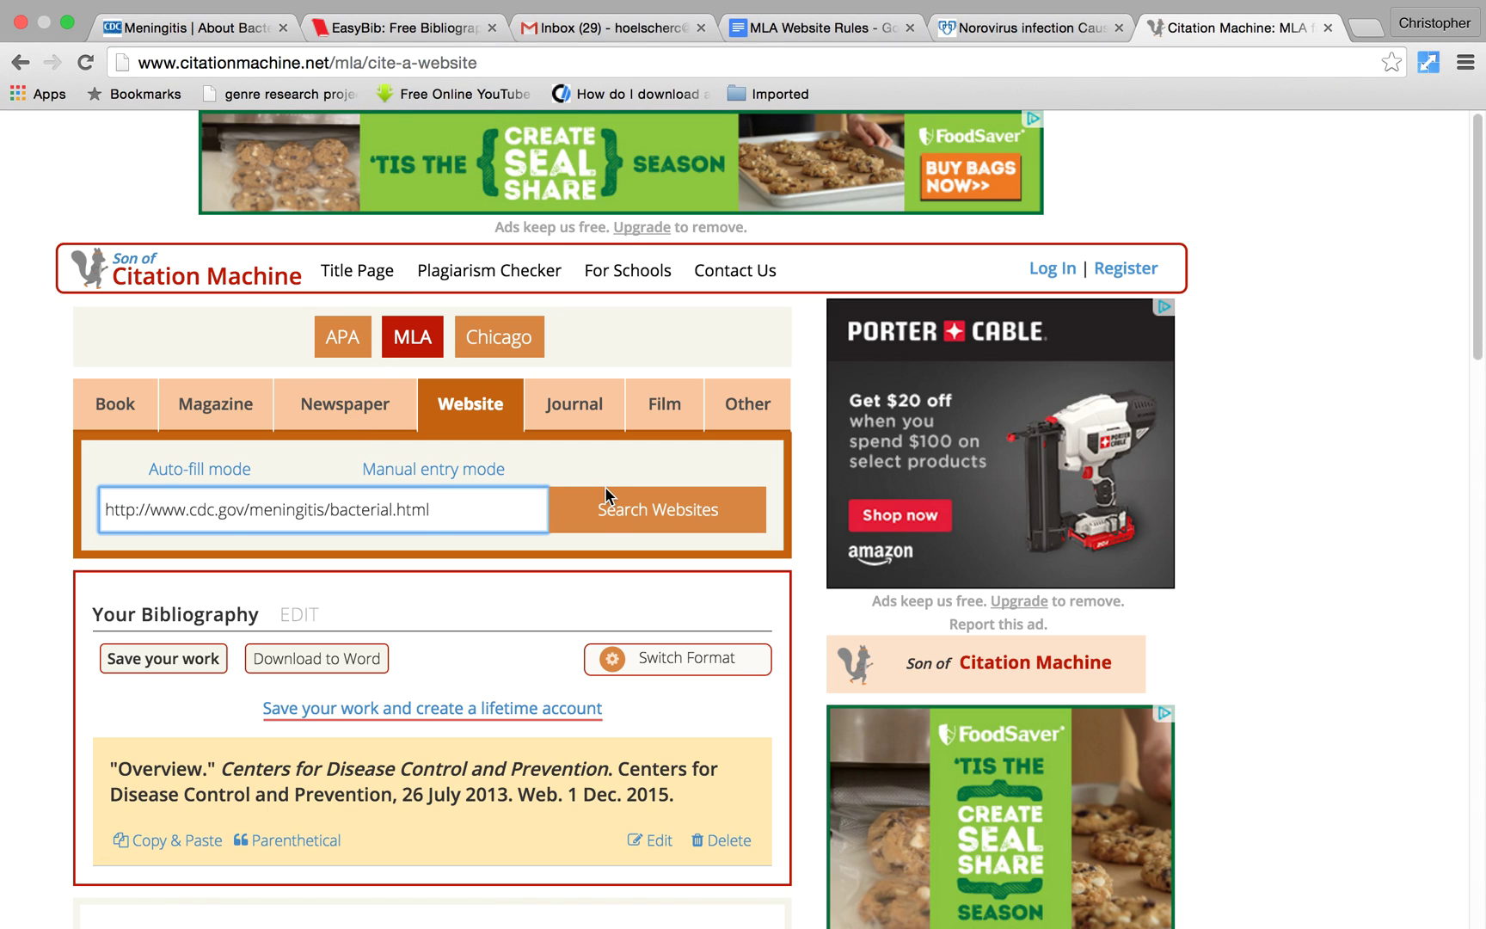
left_click(640, 508)
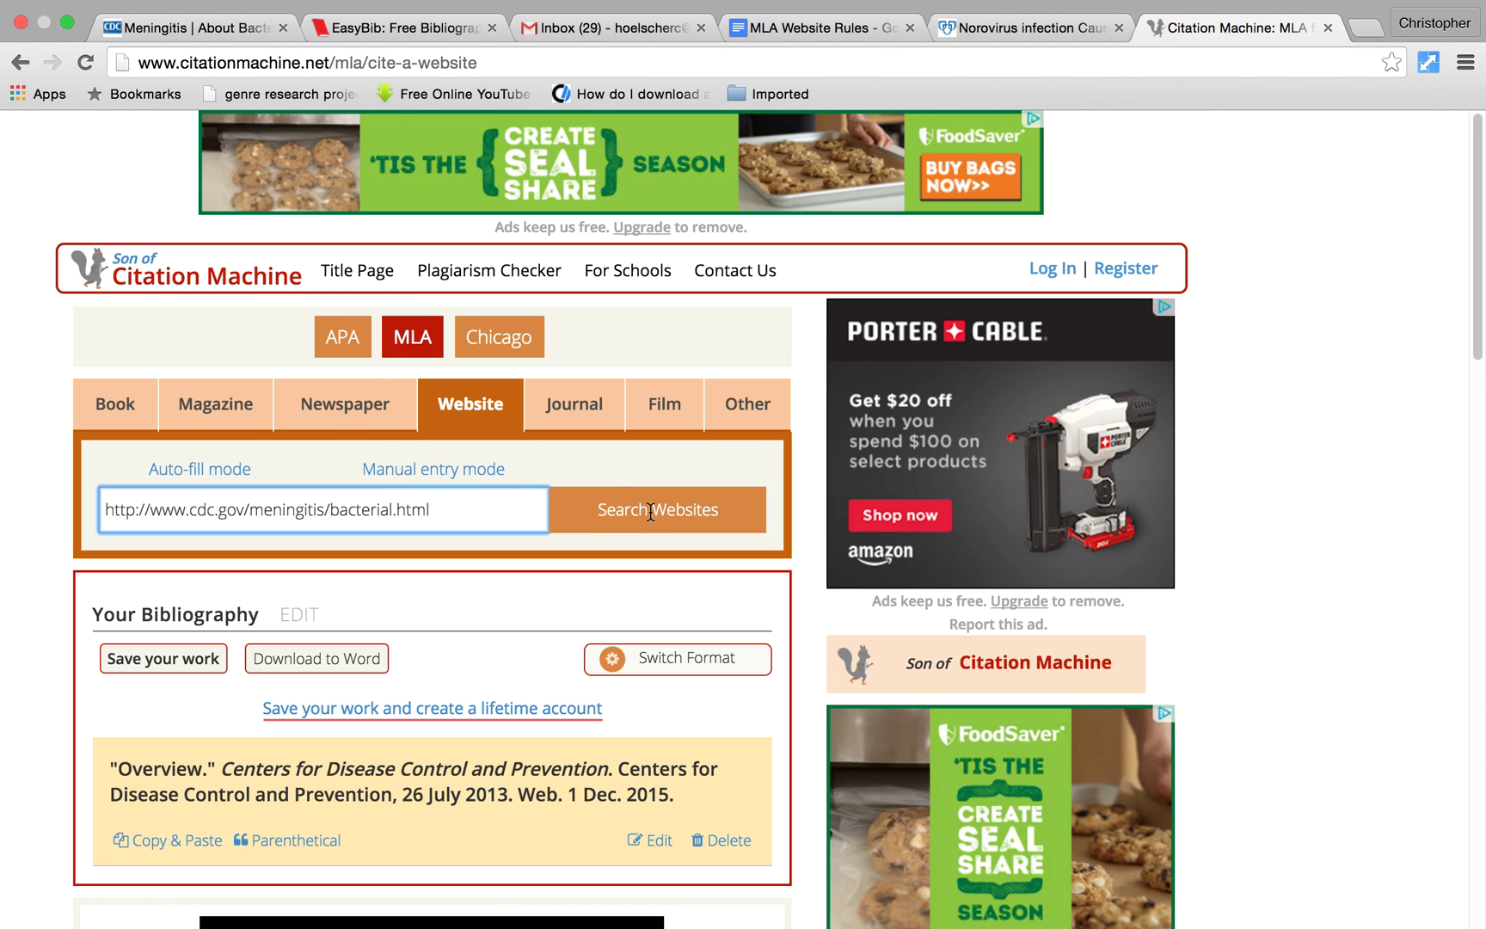
left_click(658, 524)
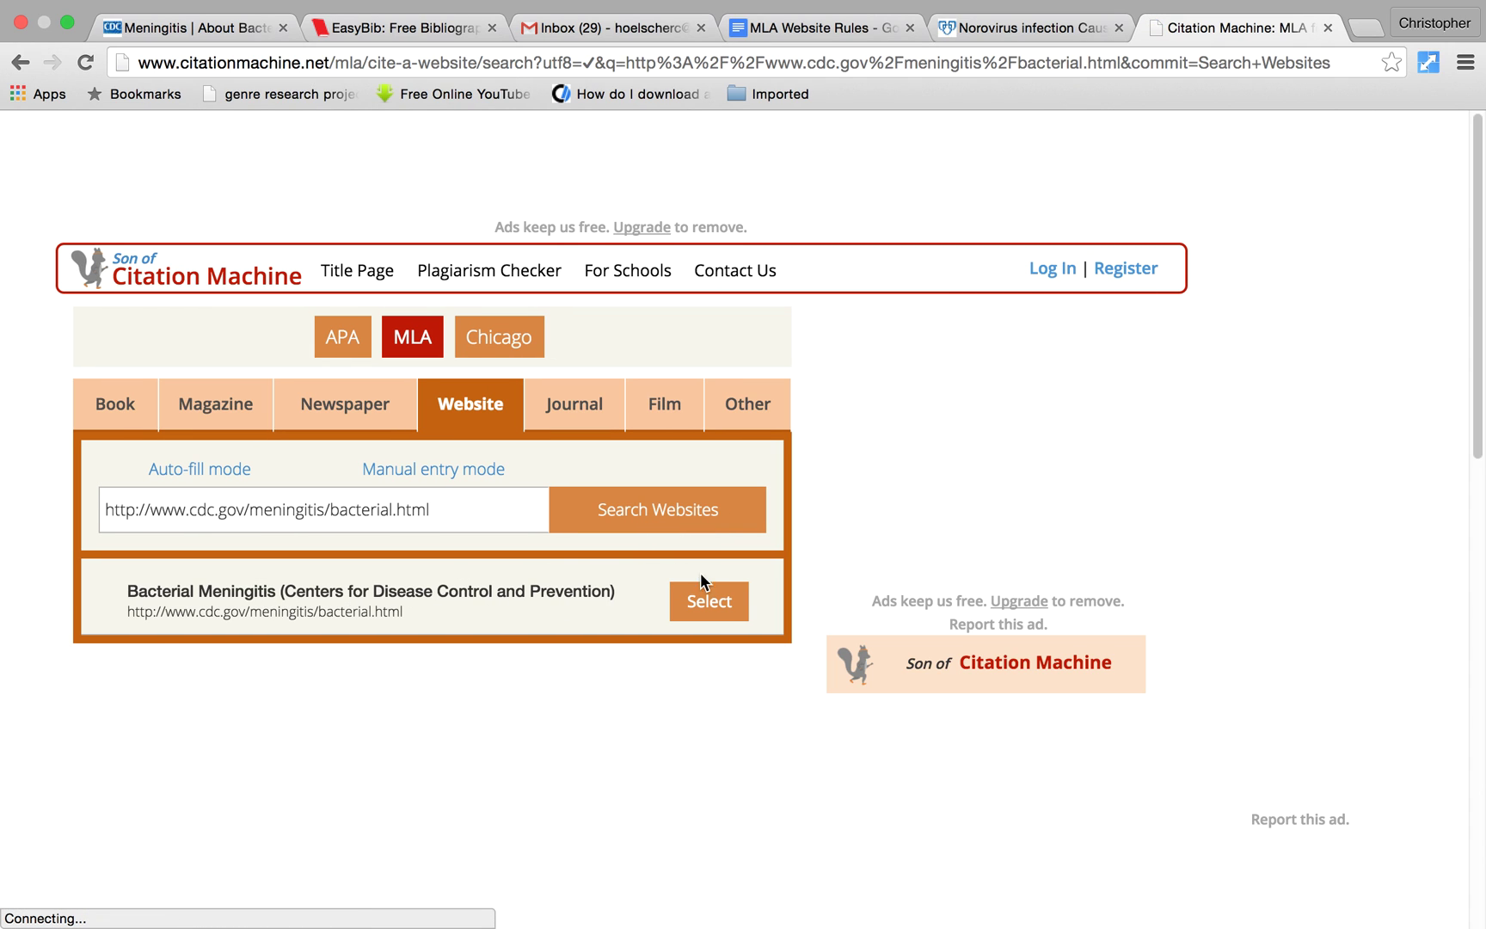
Step: Select the Bacterial Meningitis (Centers for Disease Control and Prevention) result and continue to the final step
left_click(708, 604)
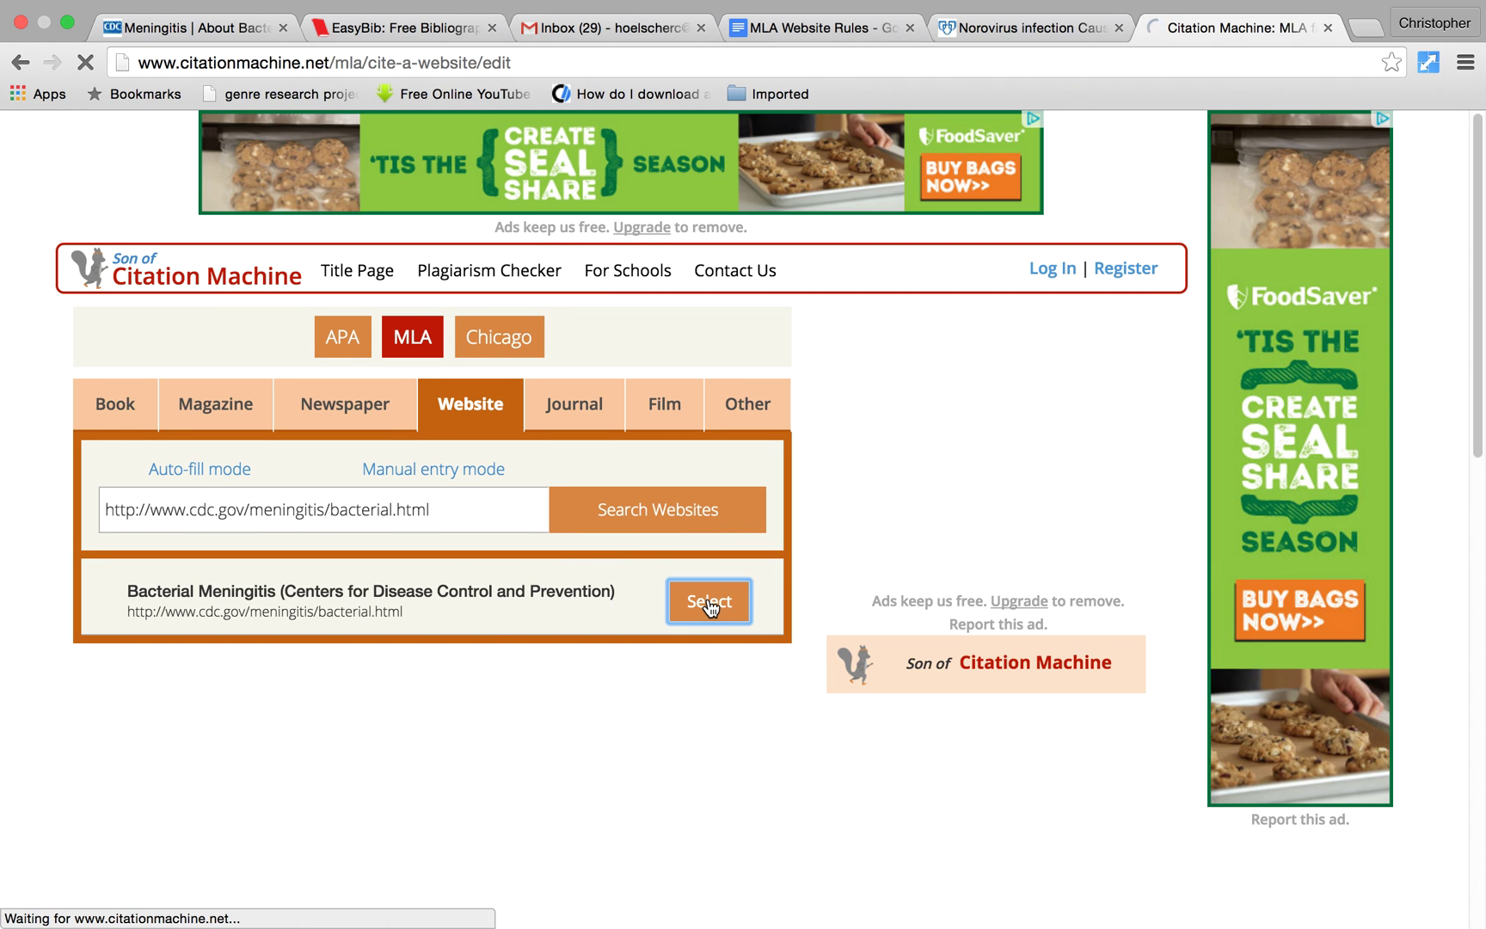
scroll(644, 857, "down", 5)
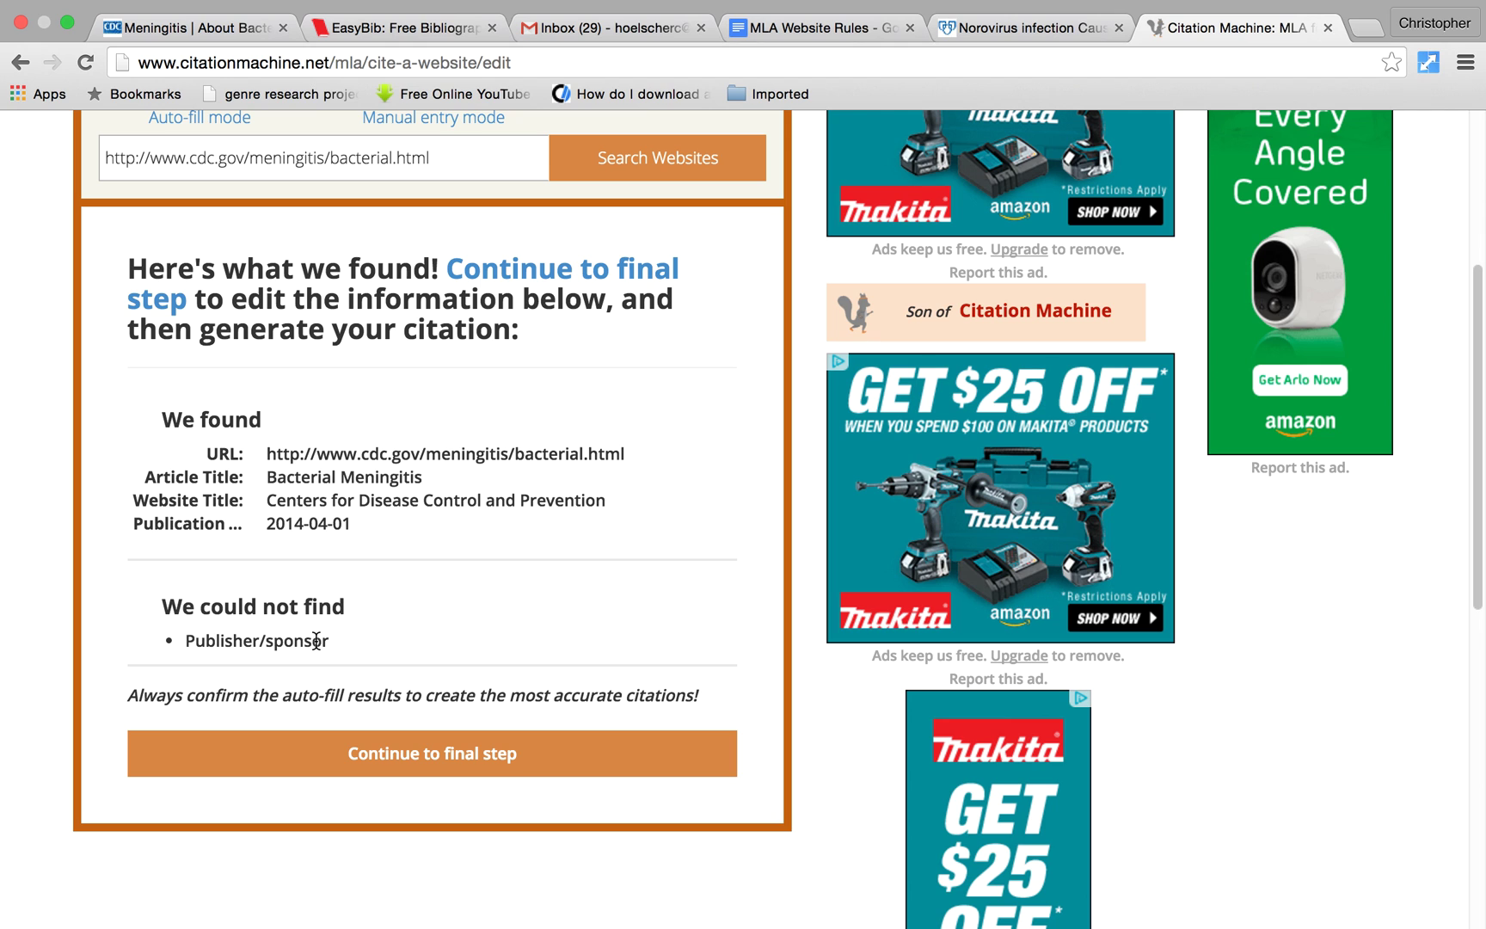
left_click(423, 765)
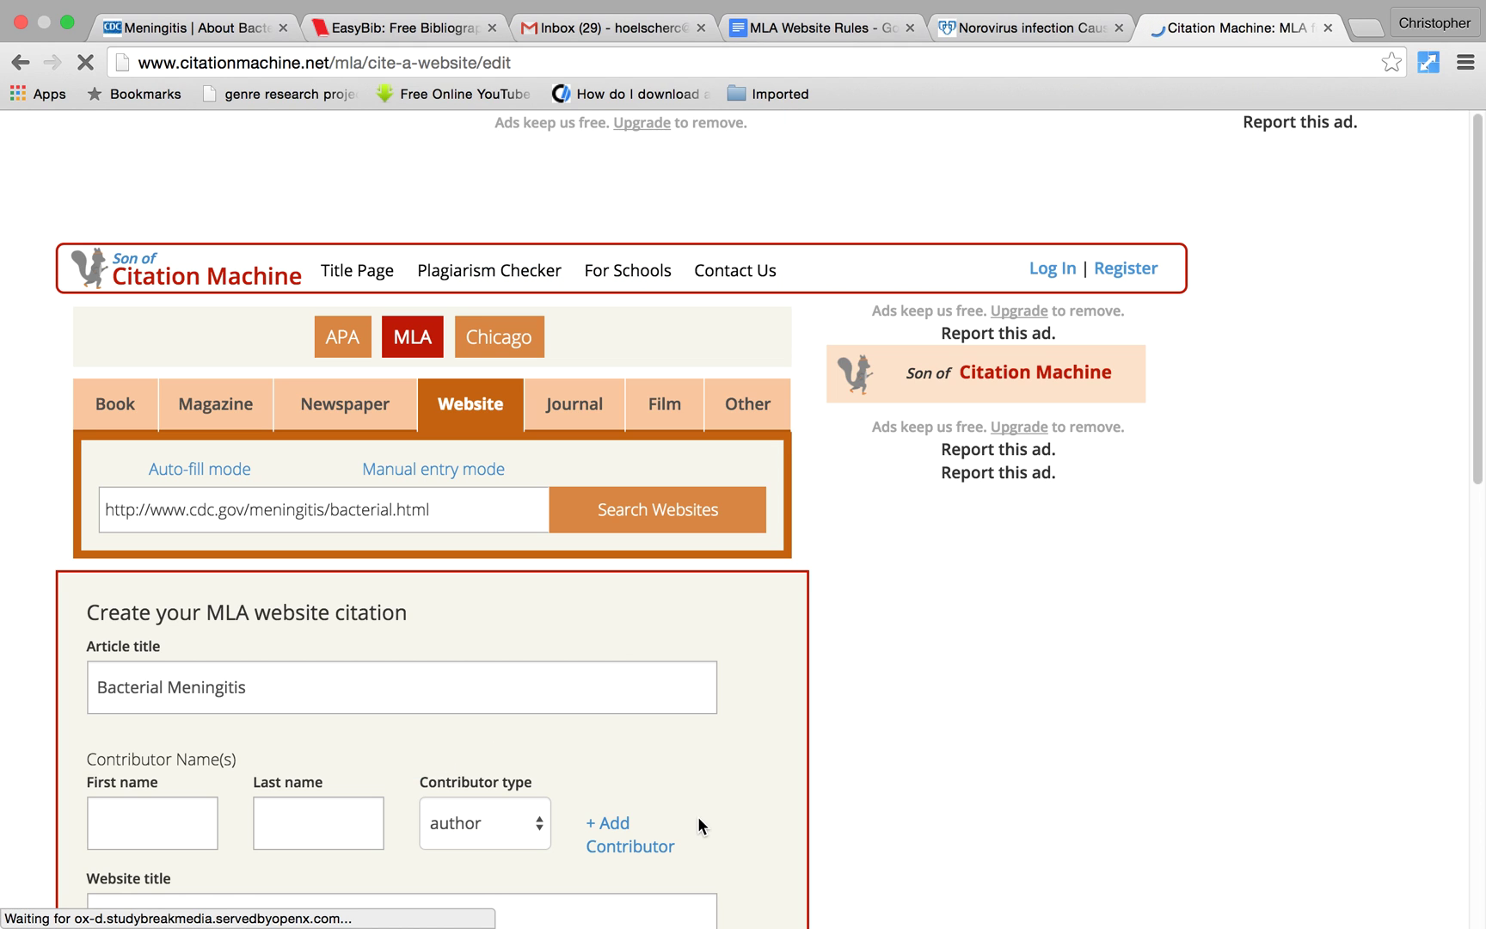
Step: Review the auto-filled article title, website title, publisher and dates, and create the MLA website citation
scroll(698, 816, "down", 8)
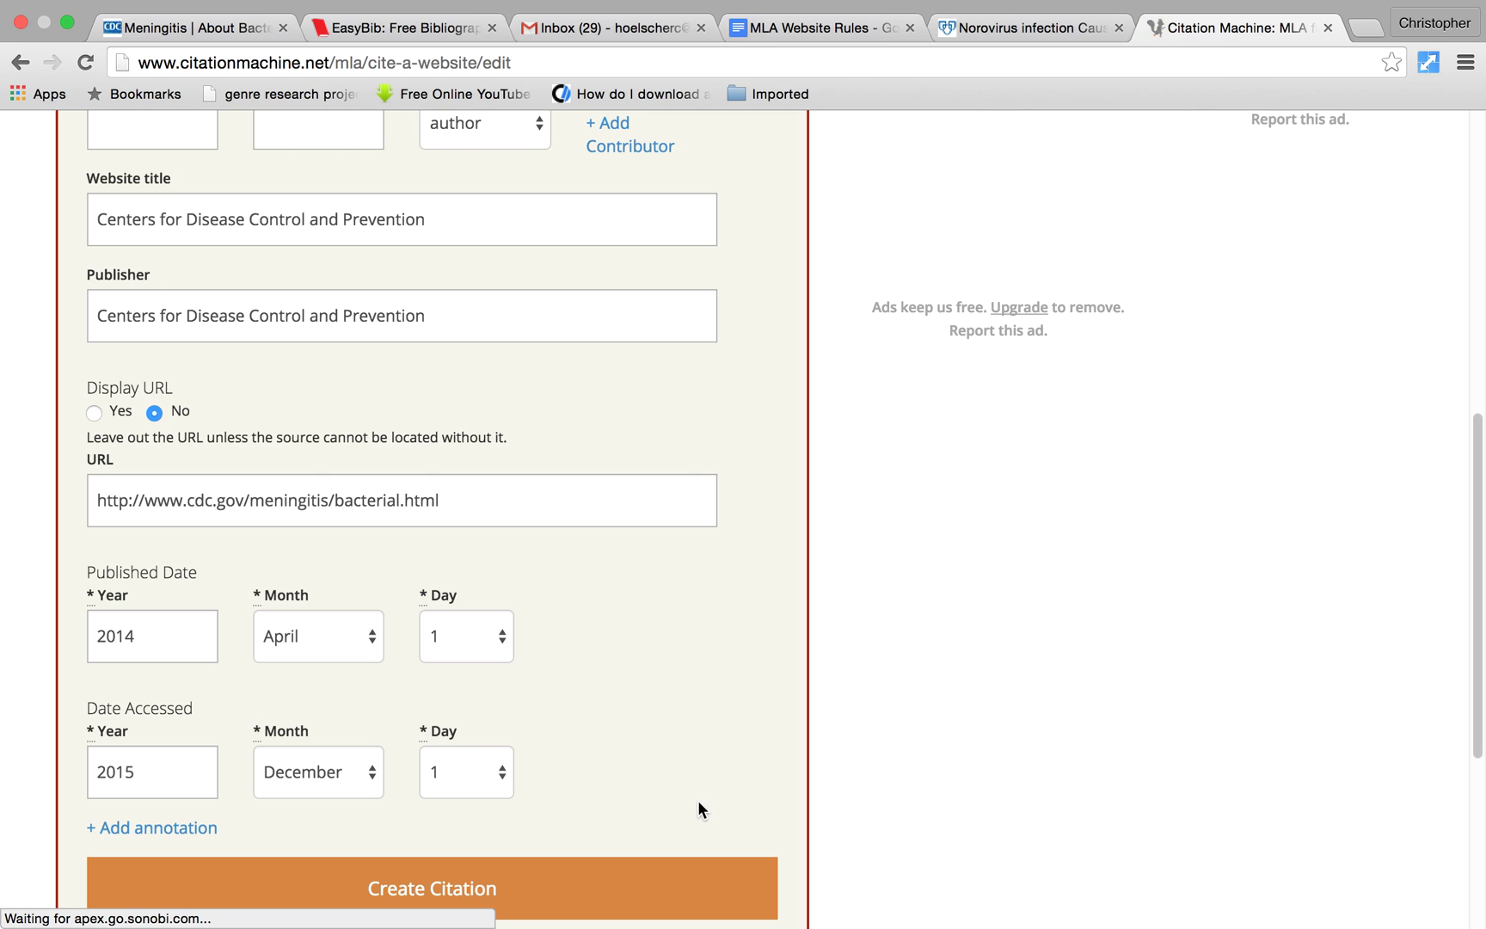
scroll(605, 591, "up", 2)
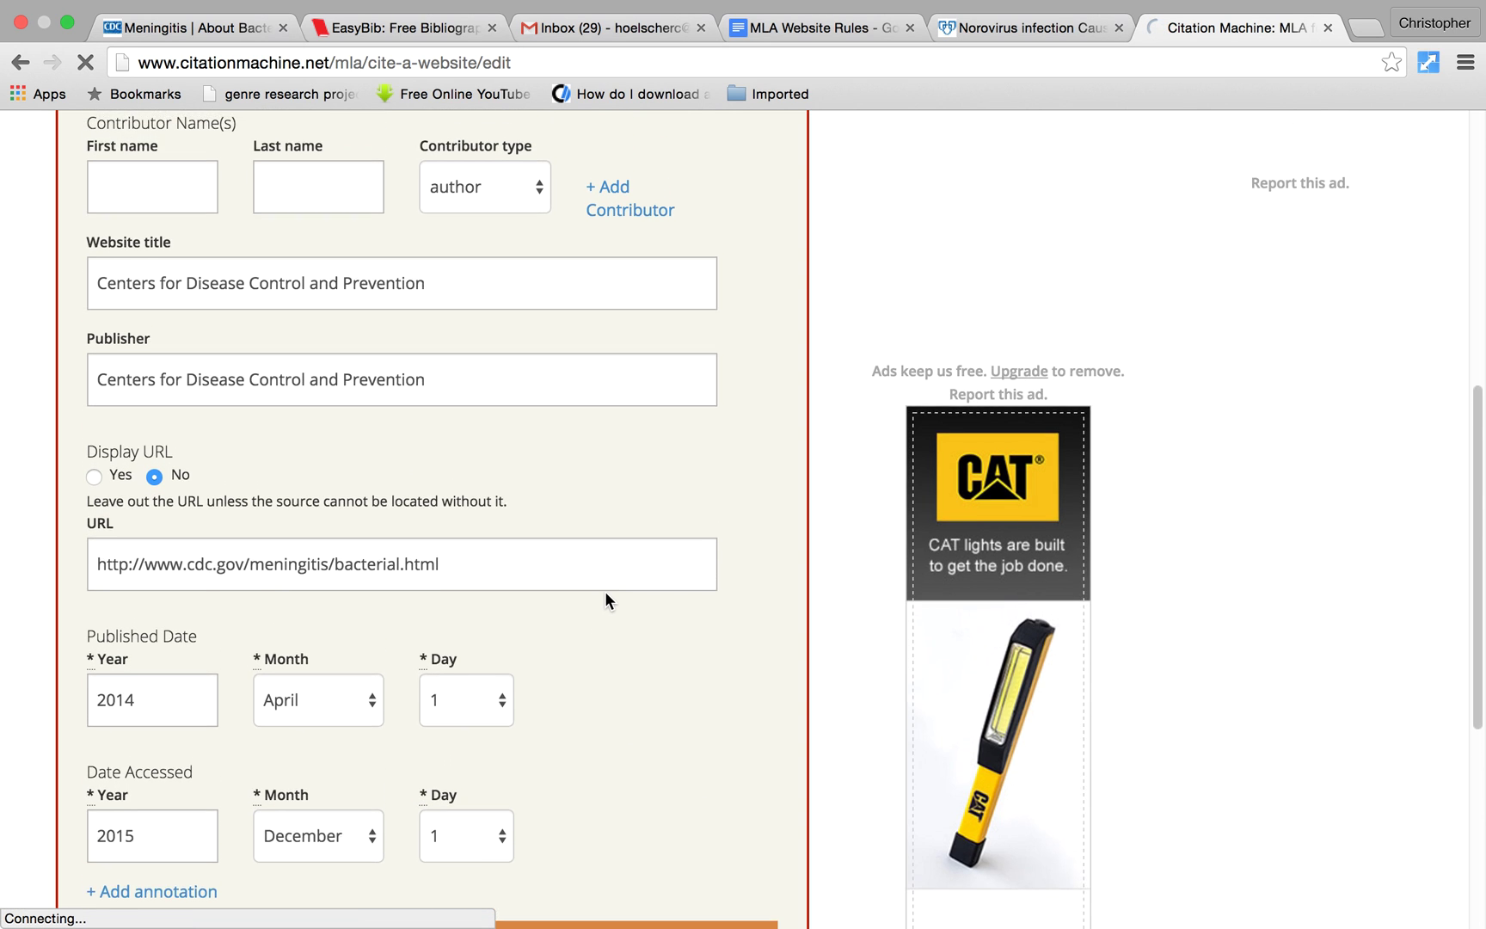
scroll(605, 591, "up", 1)
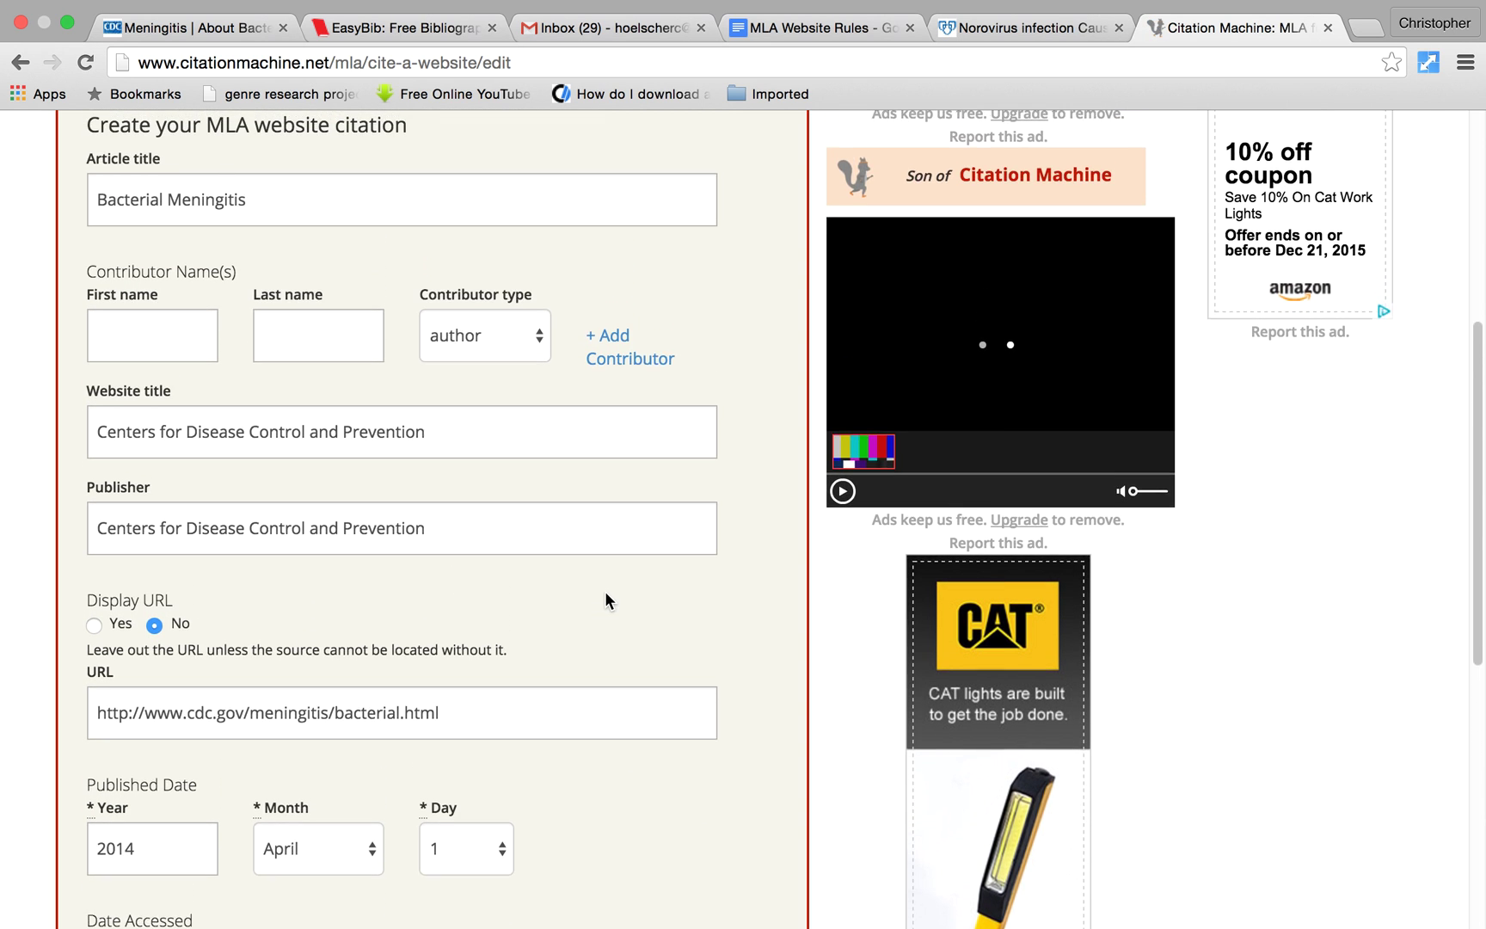
scroll(604, 590, "down", 2)
scroll(605, 591, "down", 3)
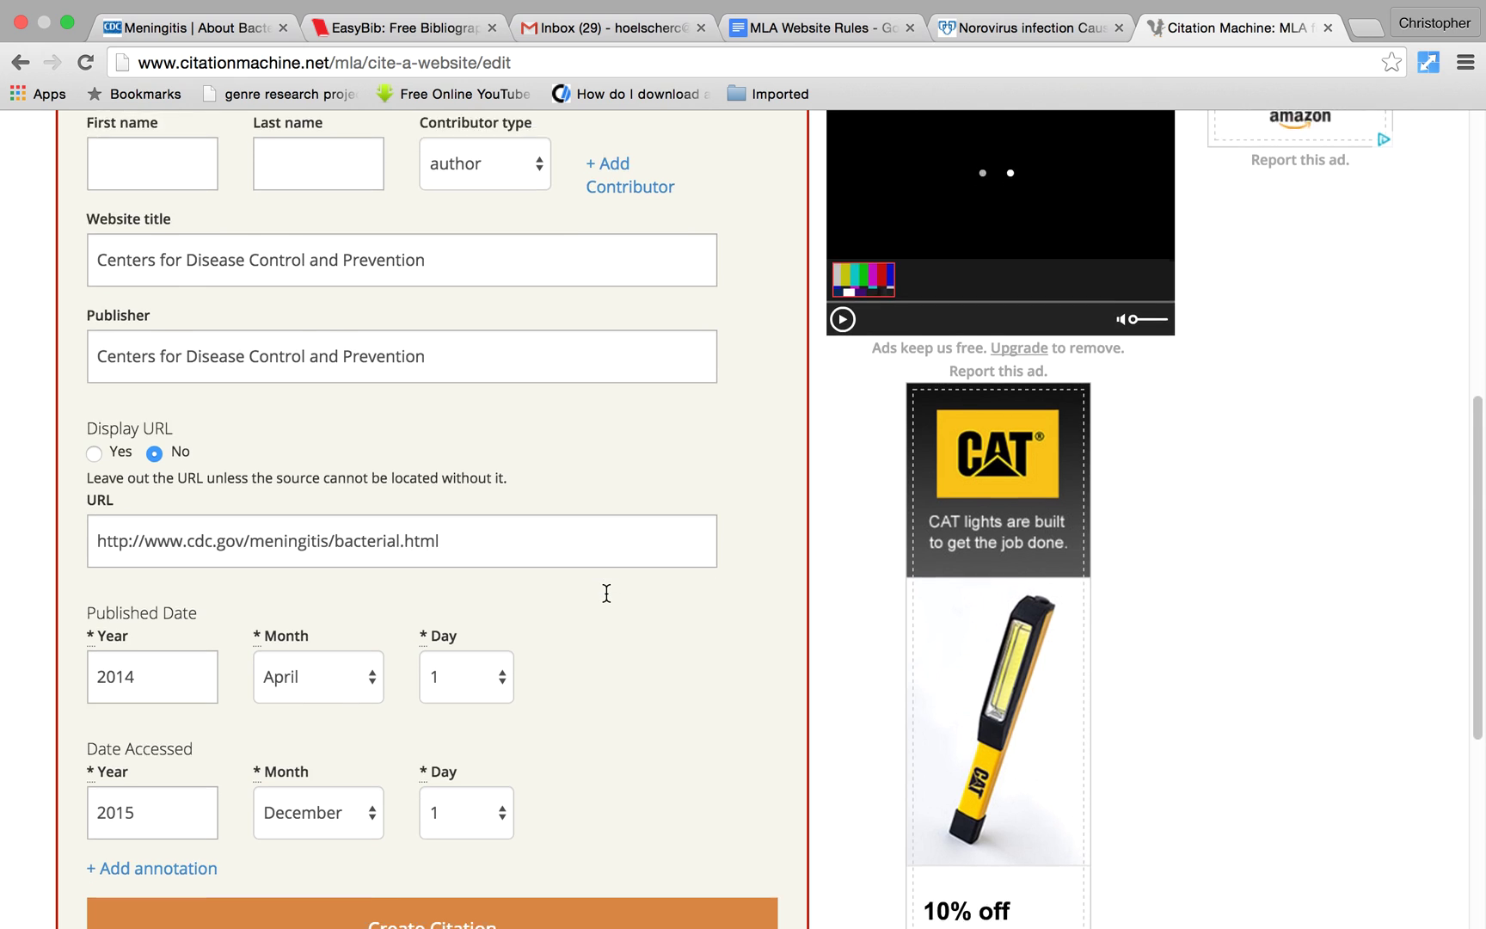
scroll(605, 591, "down", 1)
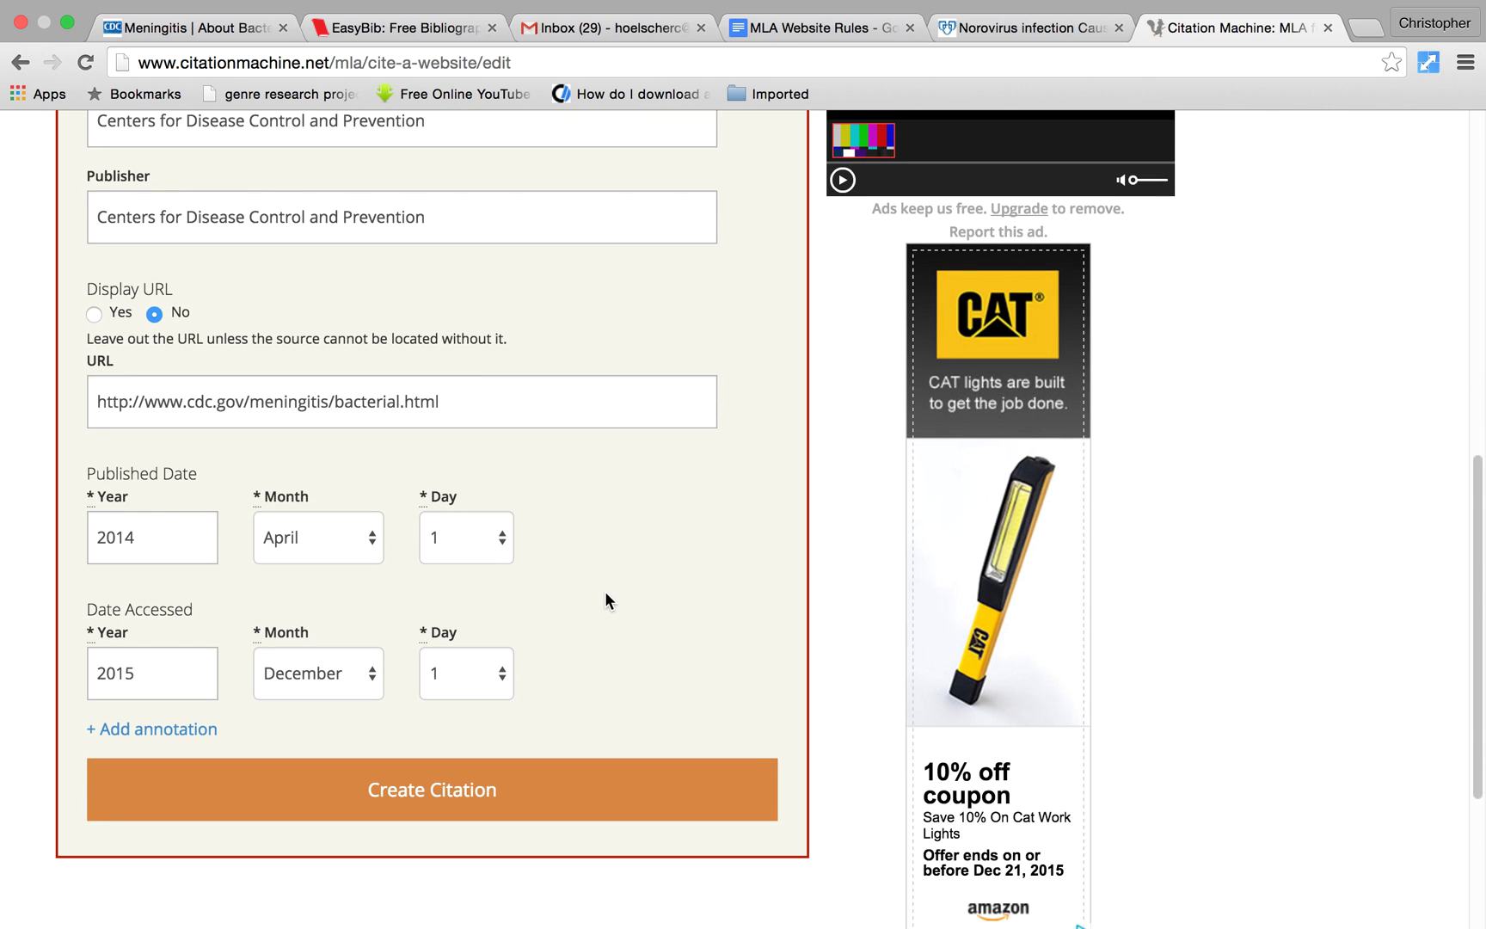
left_click(433, 791)
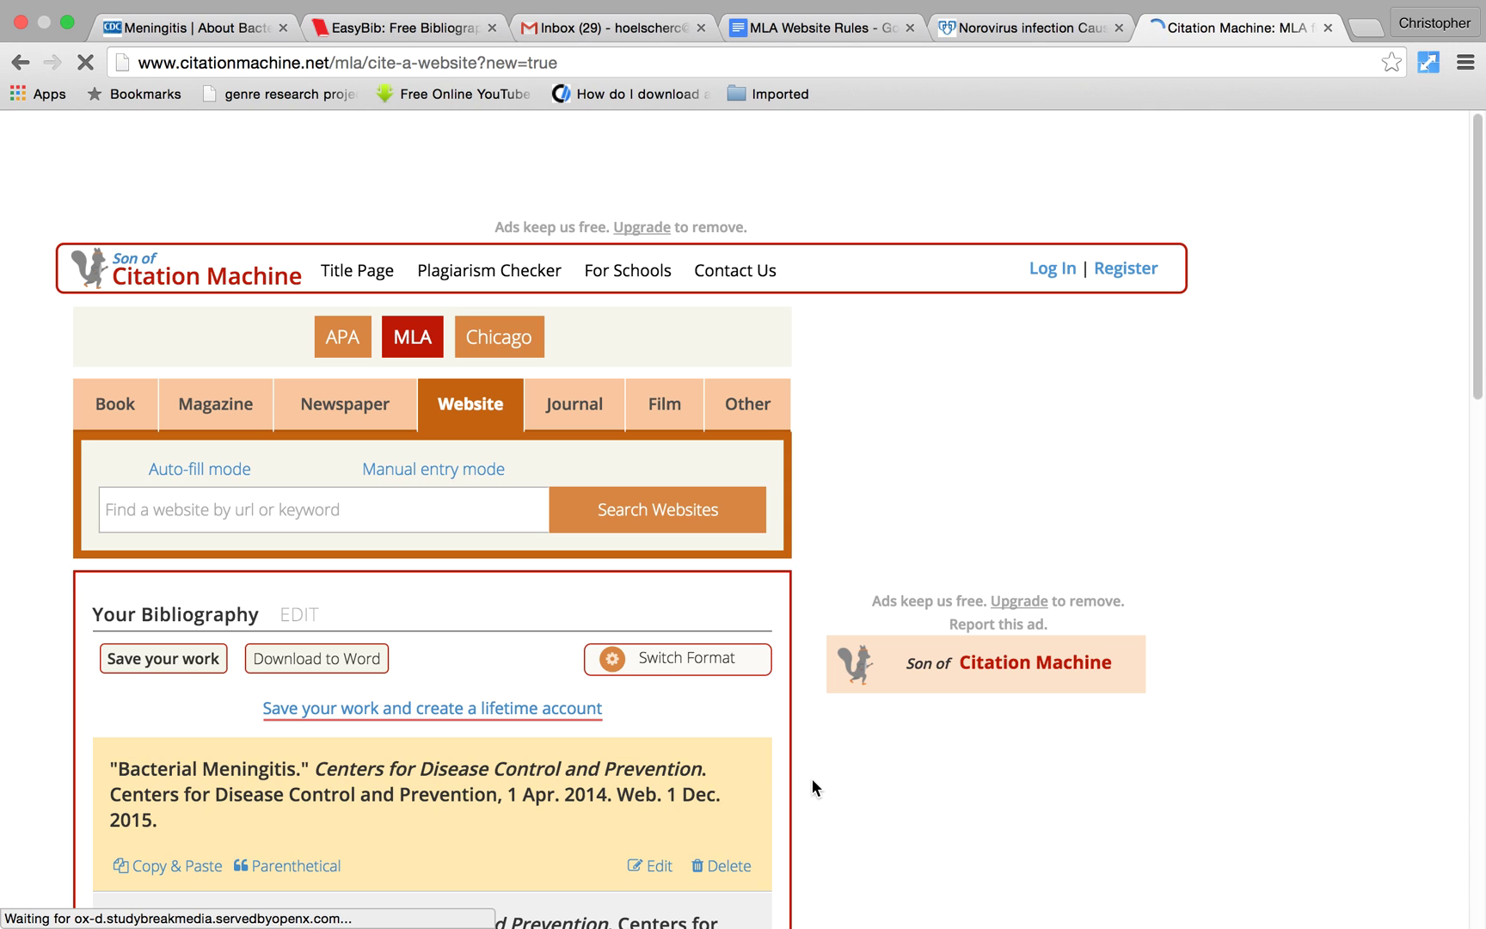
Step: Copy the generated Bacterial Meningitis citation from the bibliography
scroll(812, 779, "down", 2)
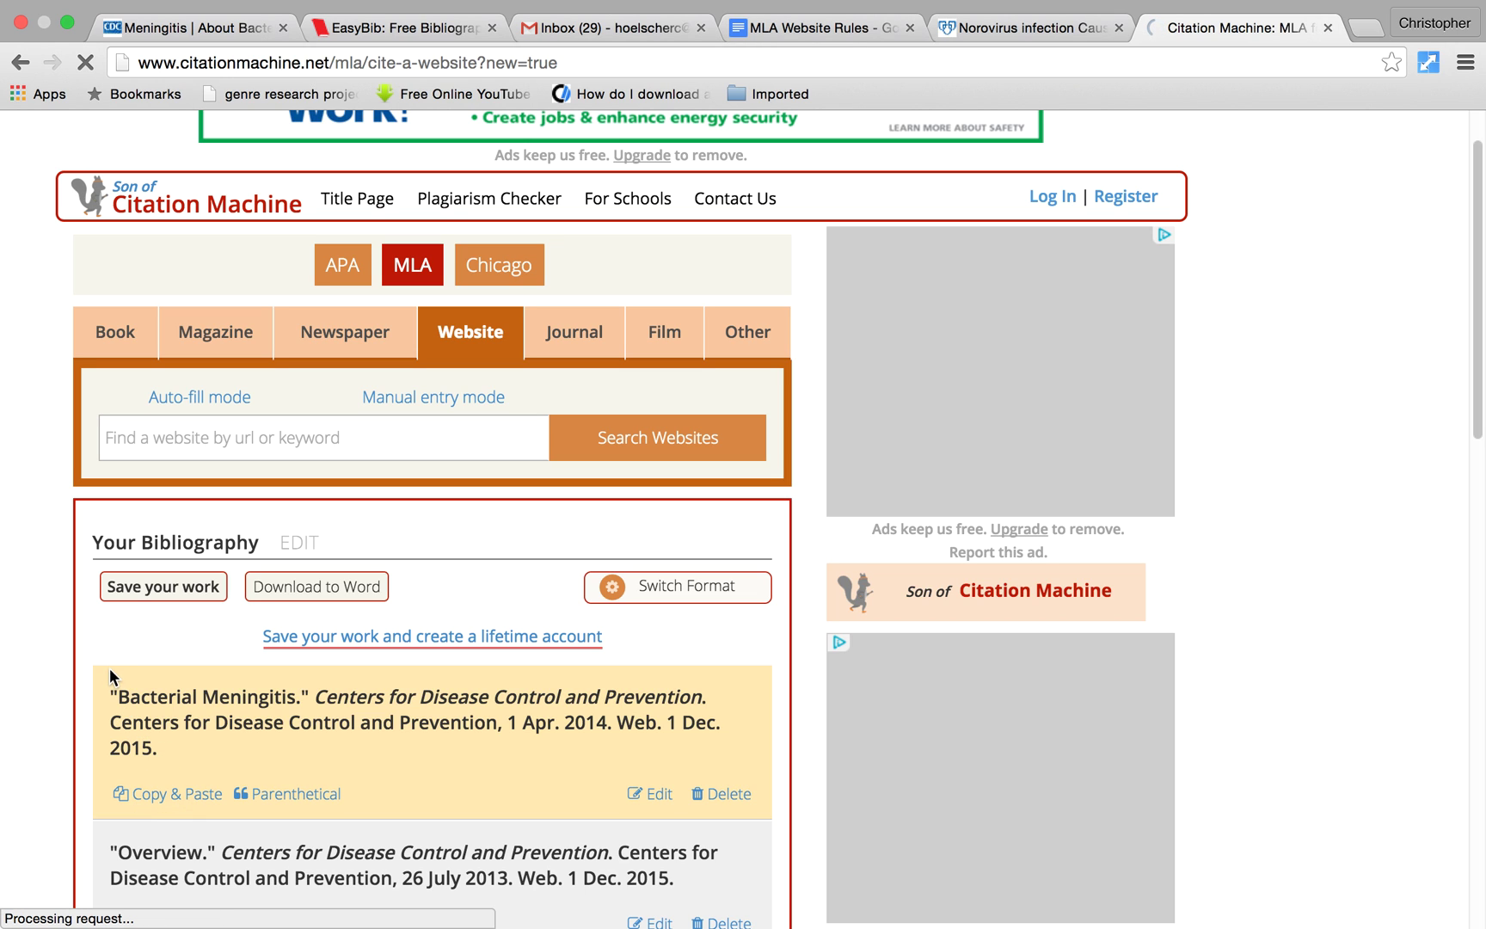
left_click(156, 795)
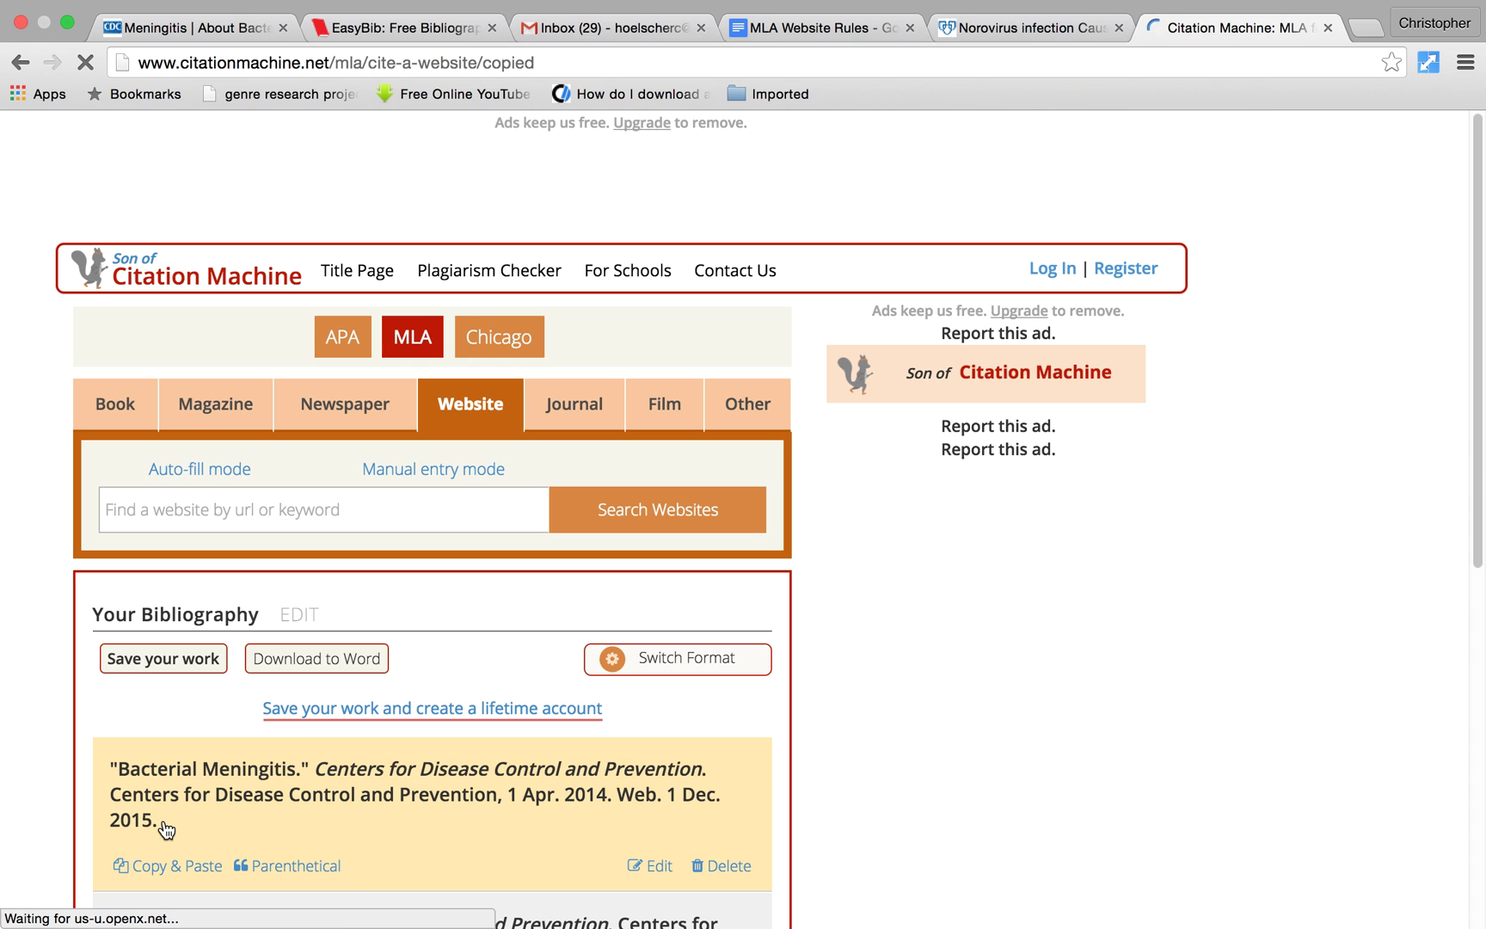
left_click(159, 874)
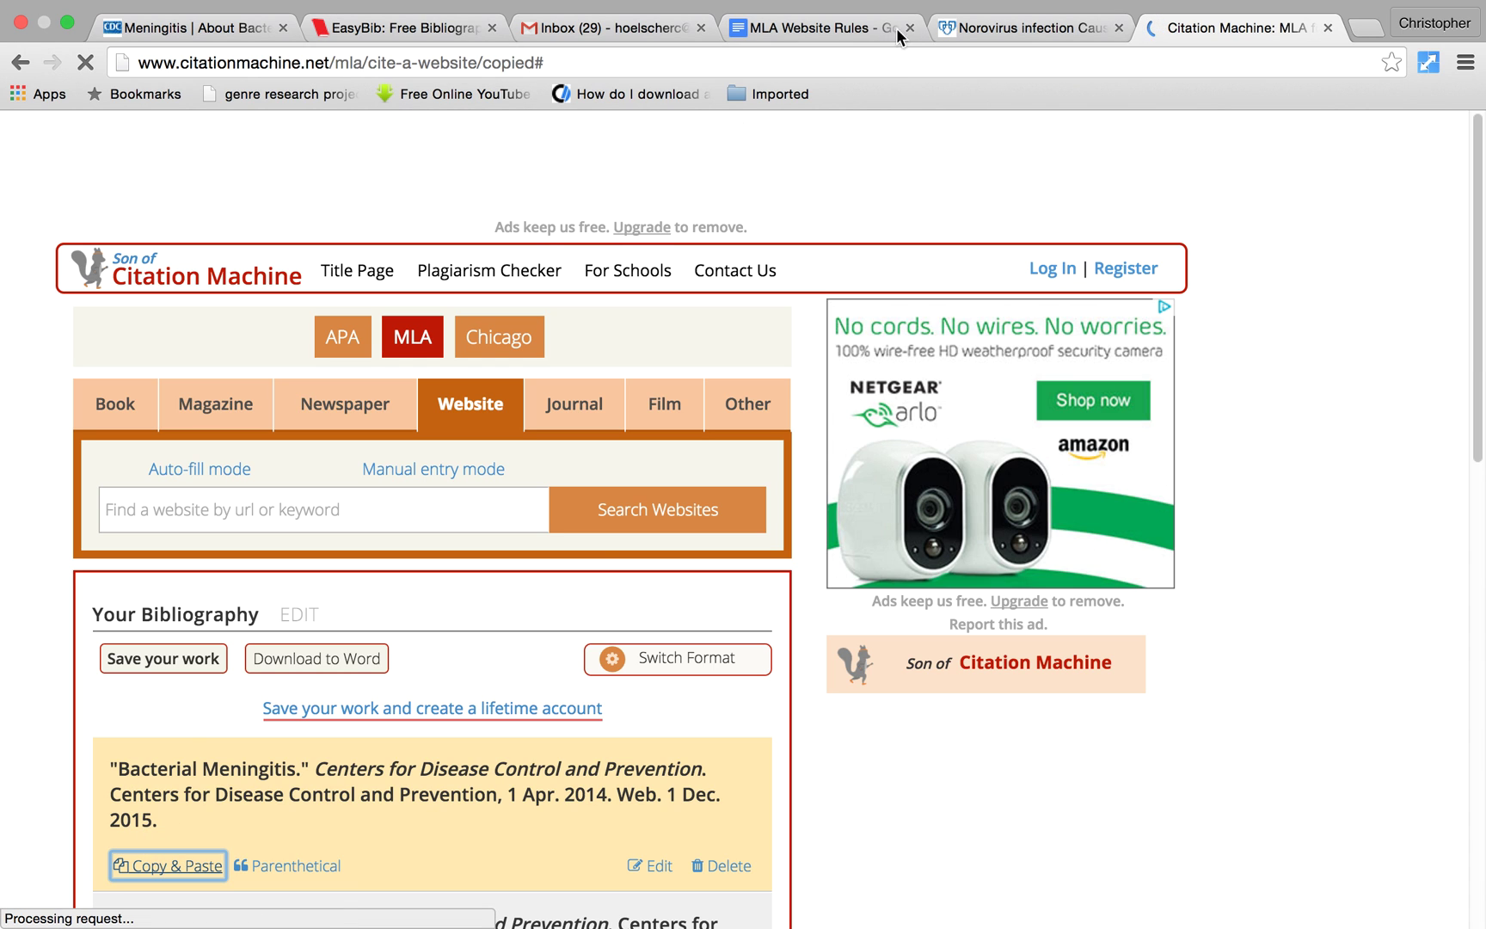
Step: Return to the MLA Website Rules document and paste the generated citation on a new line below the hand-written Bacterial Meningitis citation
left_click(766, 23)
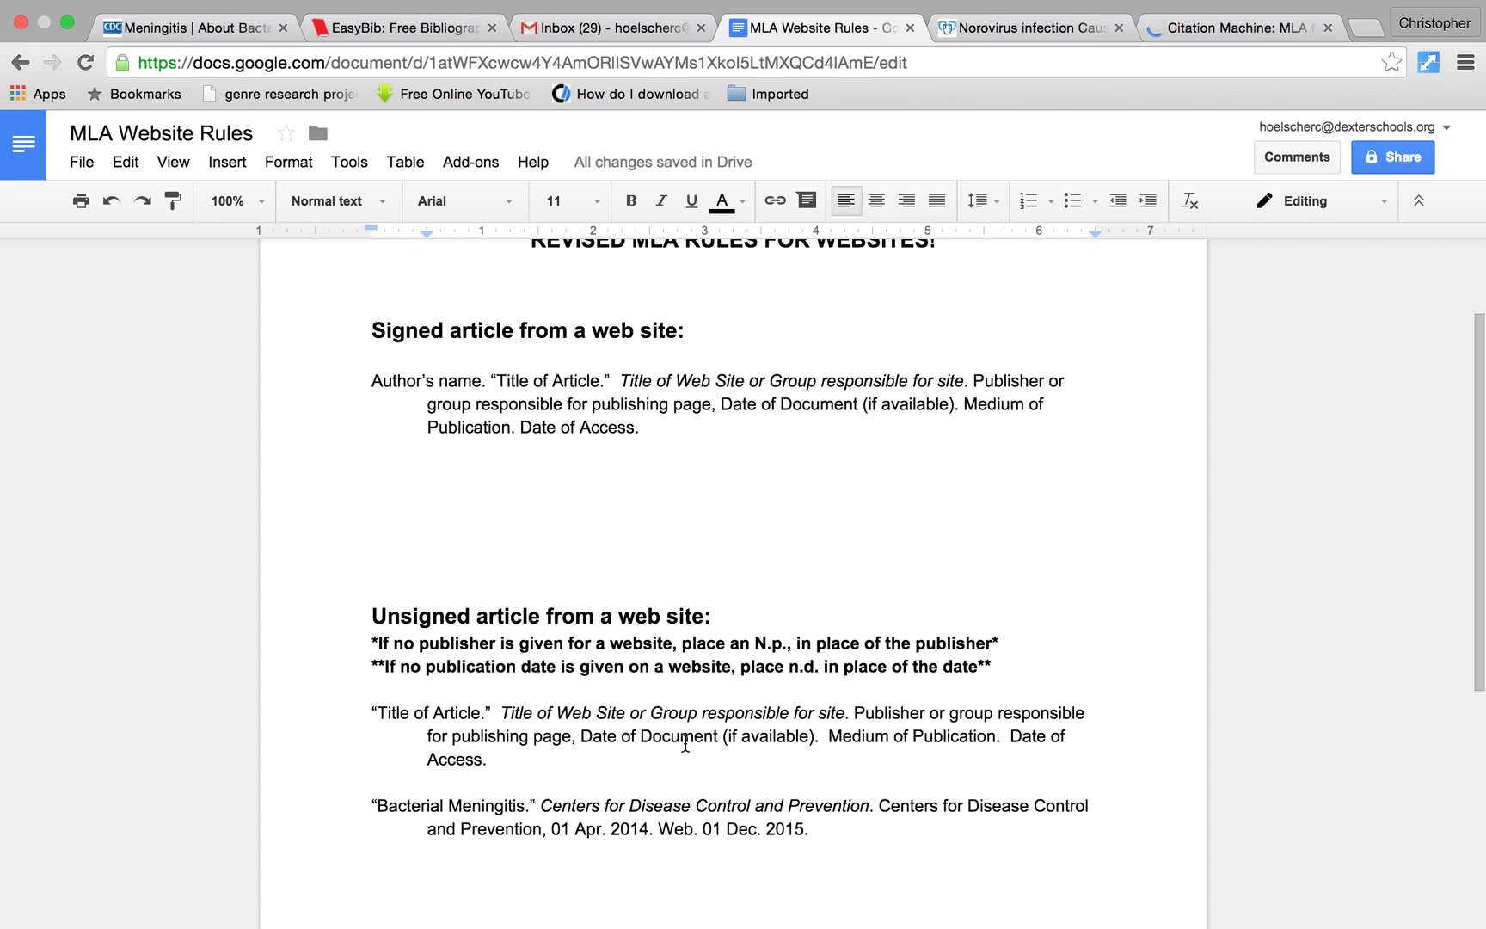
left_click(830, 827)
key("Return")
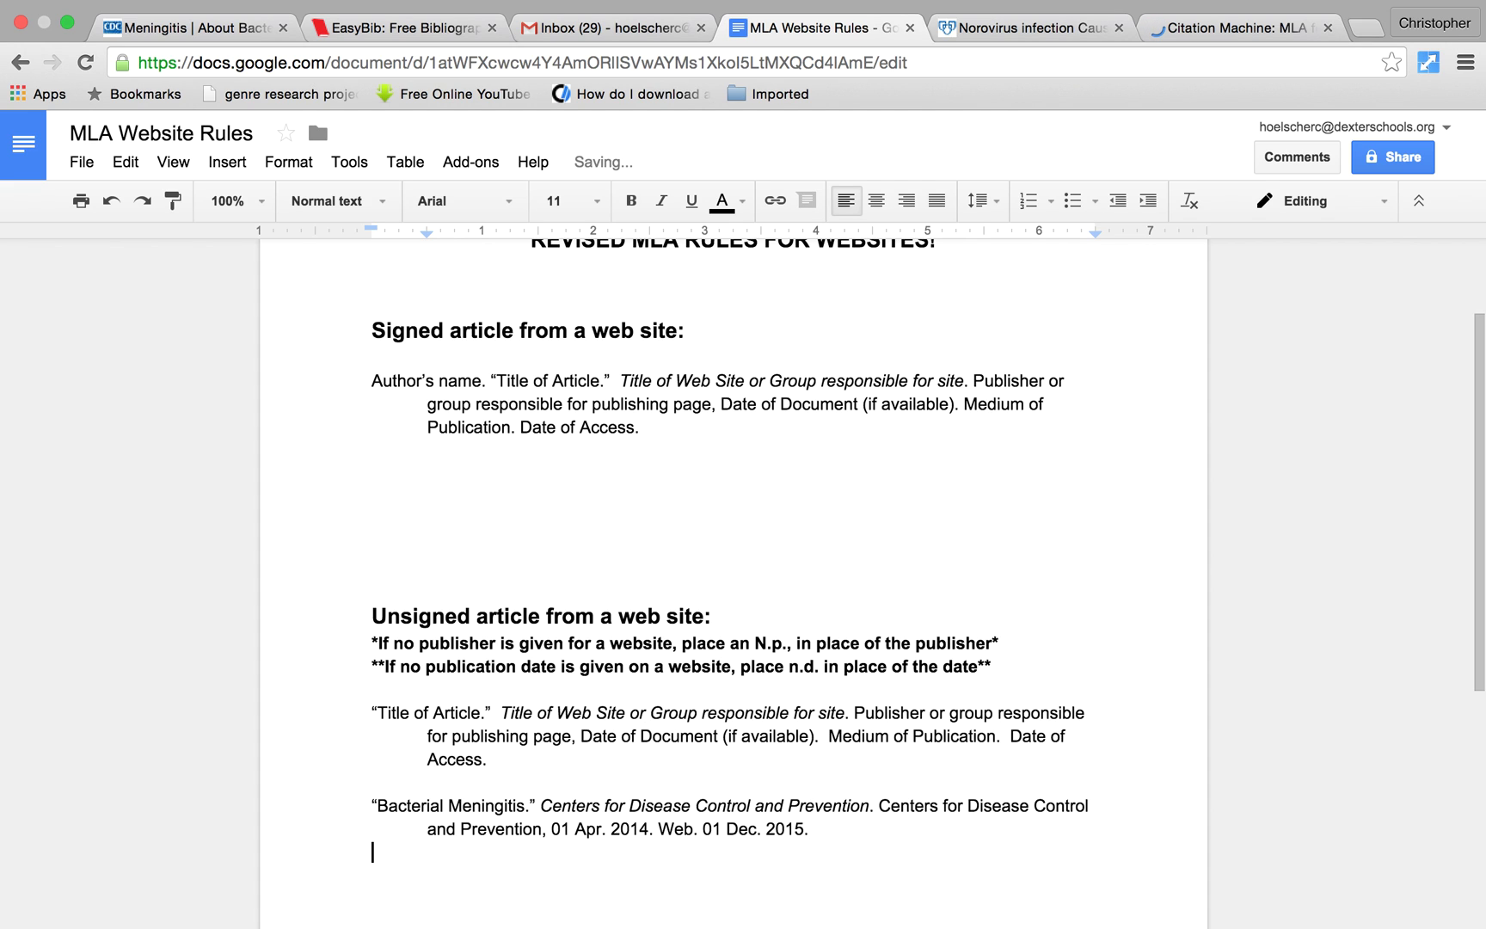
type("v")
key("BackSpace")
type("\"Bacterial Meningitis.\" Centers for Disease Control and Prevention. Centers for Disease Control and Prevention, 1 Apr. 2014. Web. 1 Dec. 2015.")
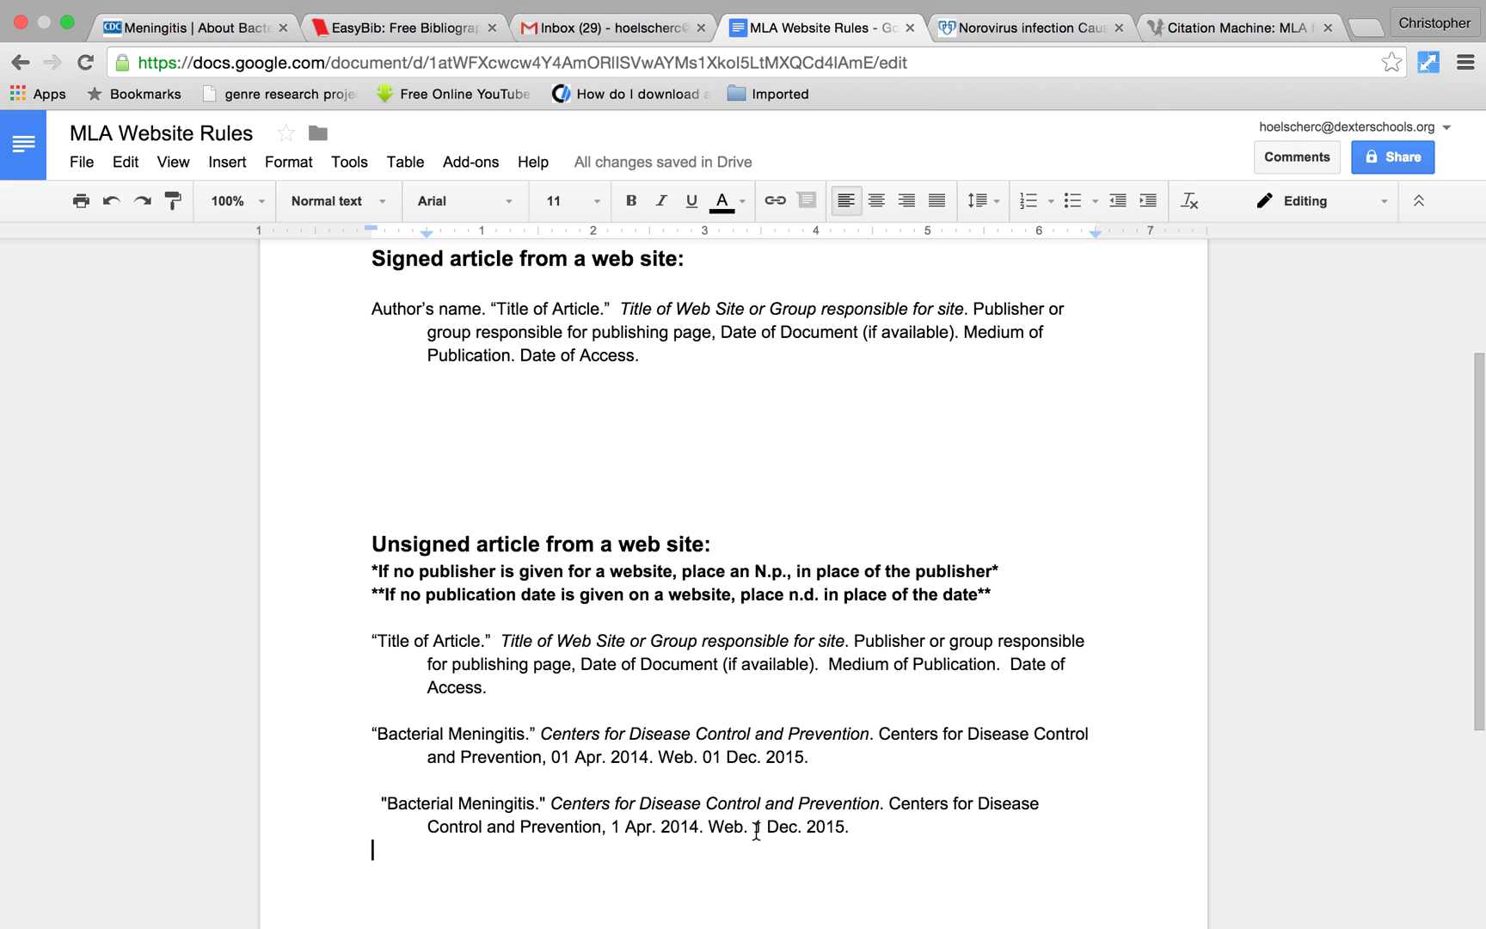
Step: Delete the pasted Citation Machine entry below the hand-written Bacterial Meningitis citation
left_click(848, 831)
left_click_drag(856, 828, 355, 803)
key("BackSpace")
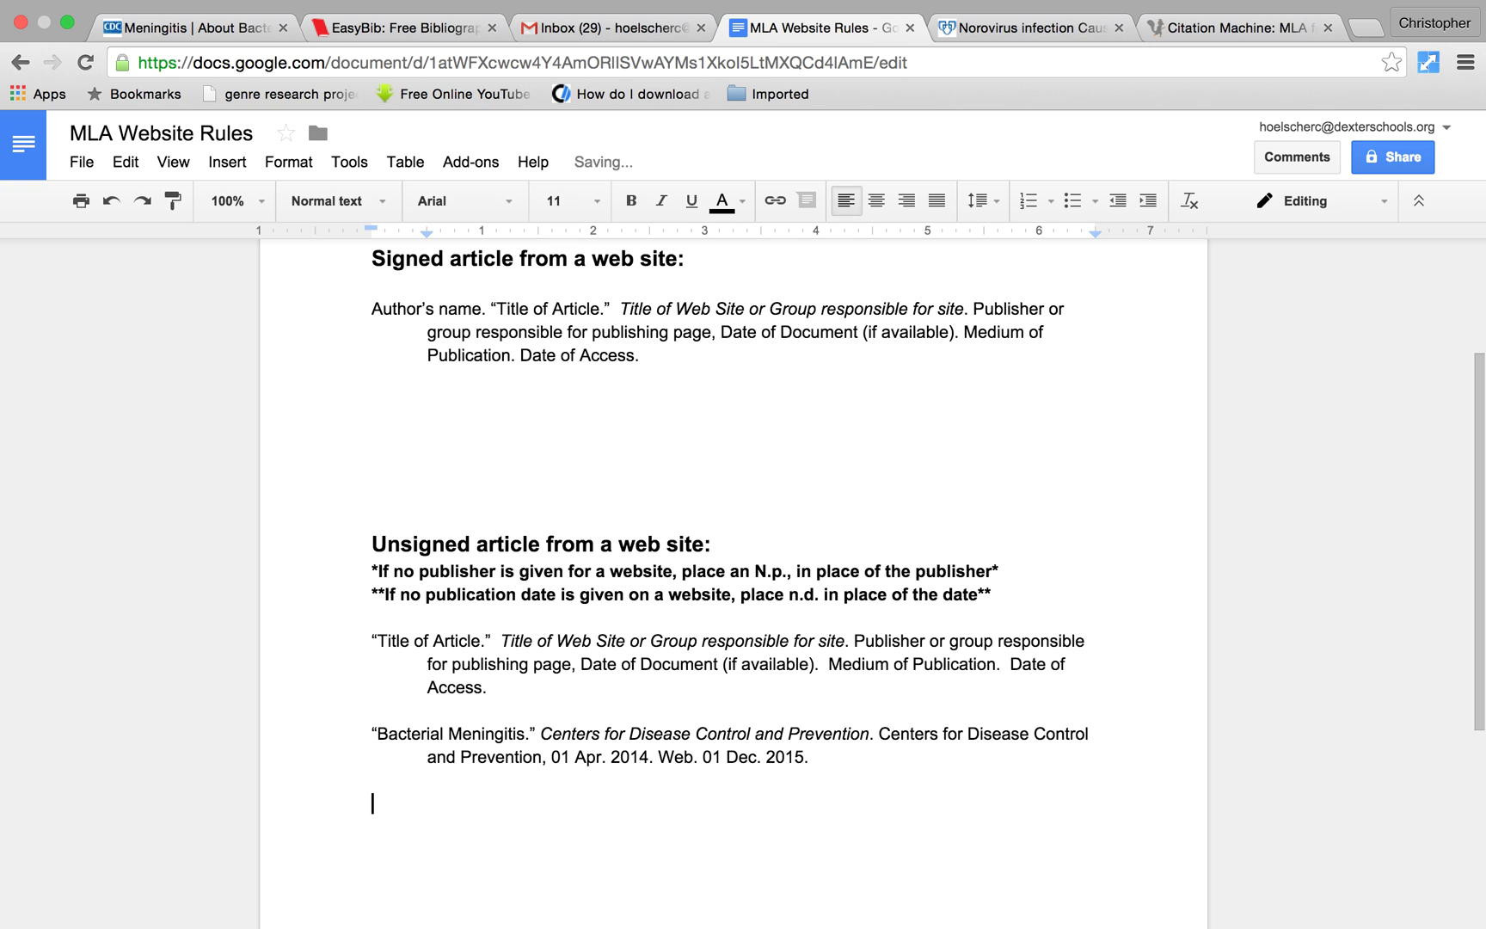